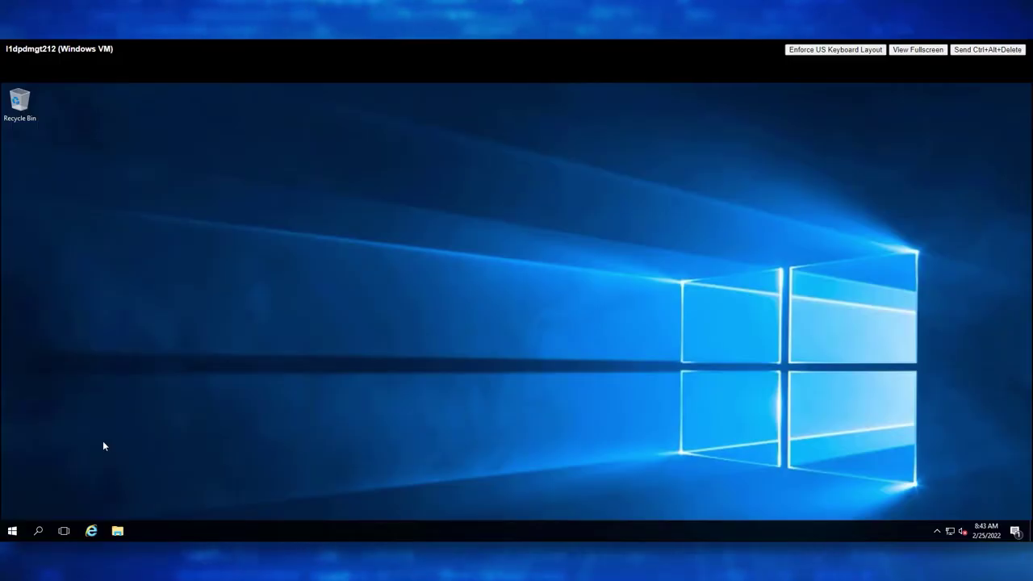
Launch the fsagent-19.10.0.0 installer from Local Disk (C:) and allow it to run.
{"action": "left_click", "coordinate": [120, 532]}
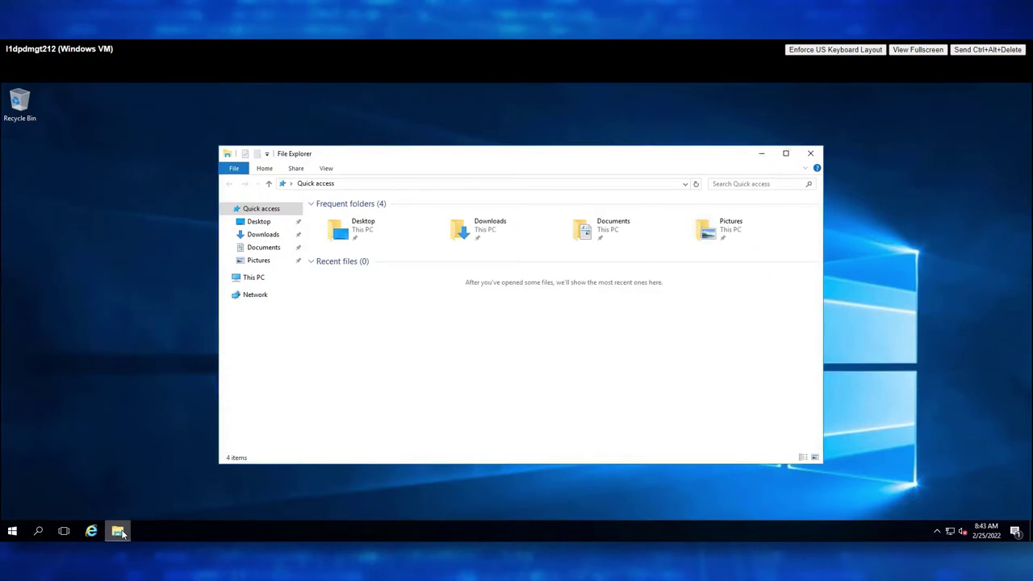
{"action": "left_click", "coordinate": [259, 277]}
{"action": "double_click", "coordinate": [397, 306]}
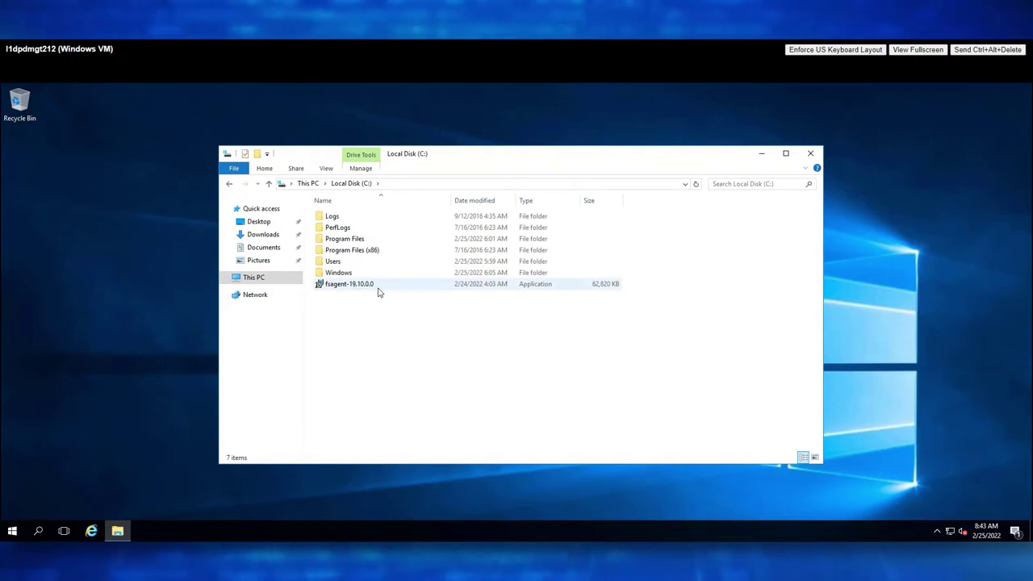
{"action": "left_click", "coordinate": [390, 292]}
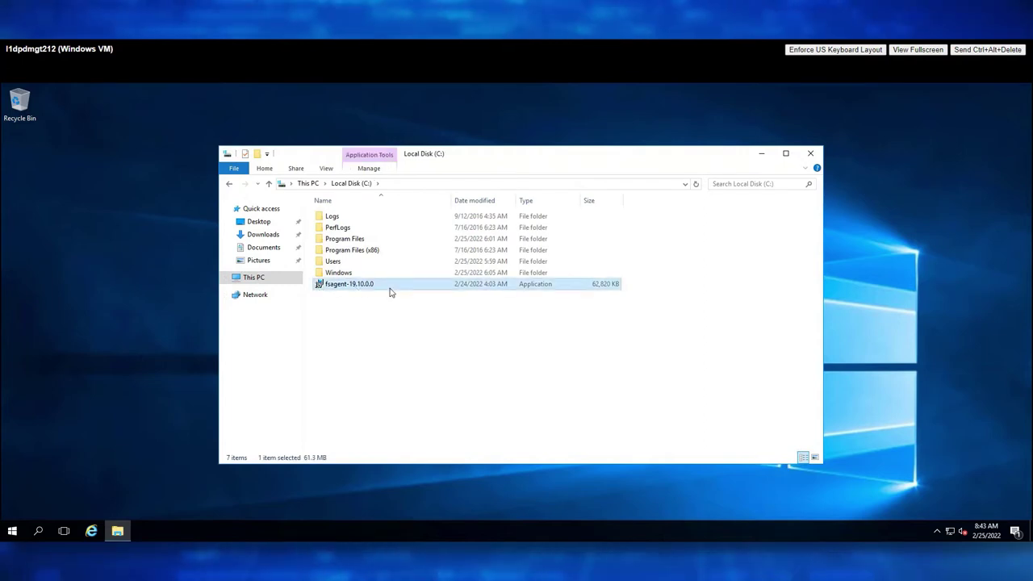
{"action": "double_click", "coordinate": [390, 291]}
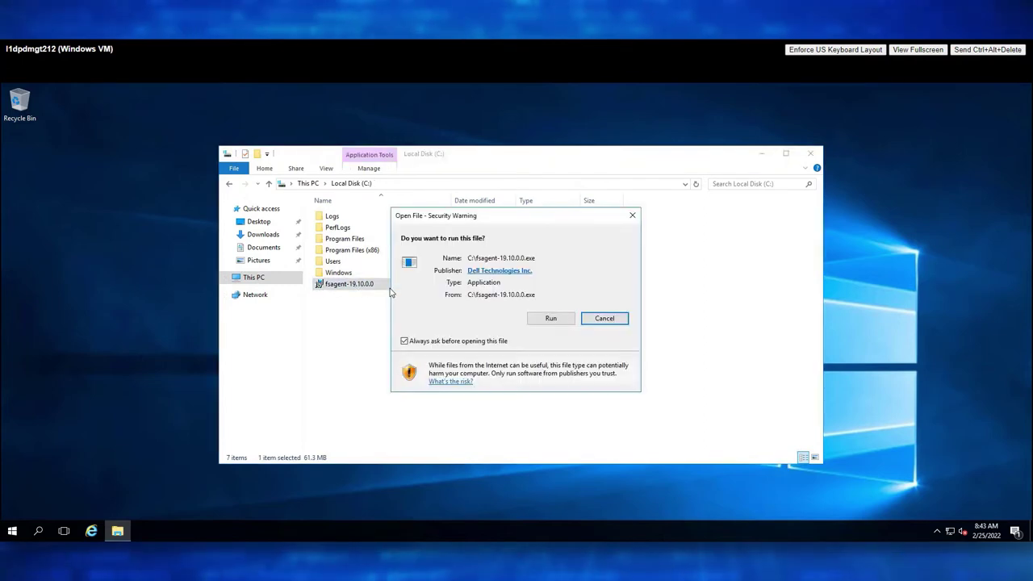
{"action": "left_click", "coordinate": [546, 319]}
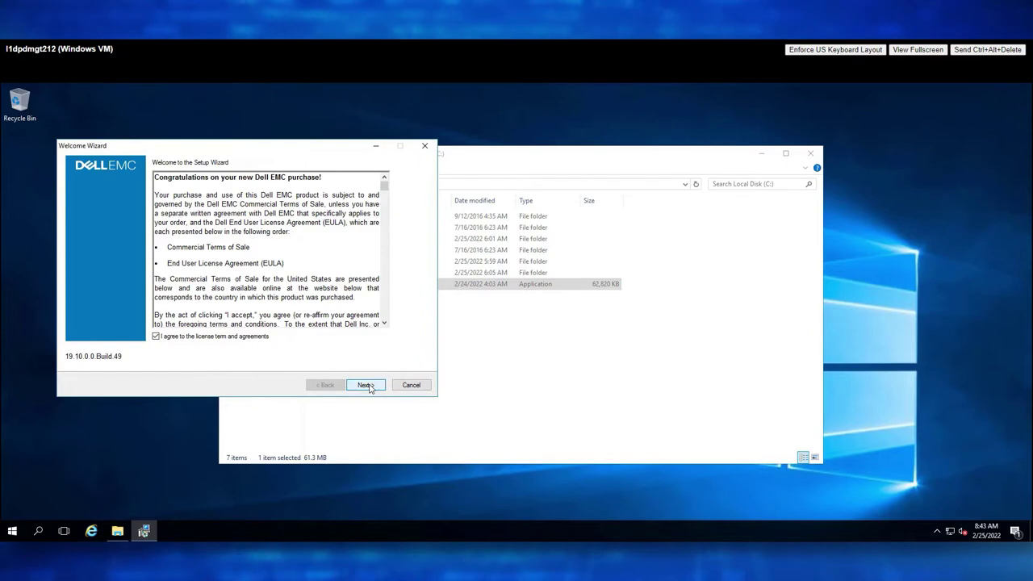
Install the File System Agent at the default location, registered to the pasted PowerProtect appliance hostname.
{"action": "left_click", "coordinate": [365, 385]}
{"action": "left_click", "coordinate": [367, 385]}
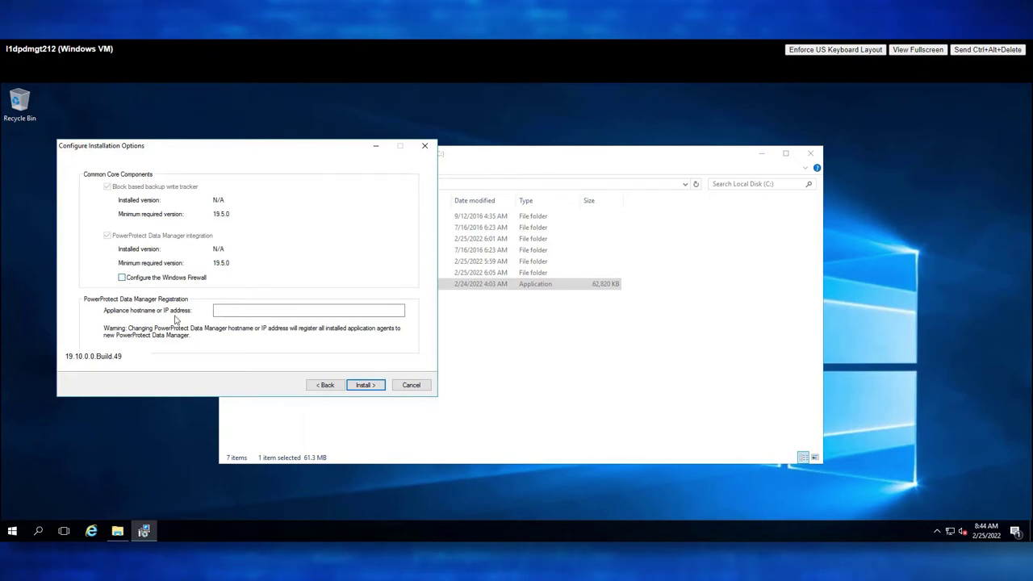
{"action": "left_click", "coordinate": [263, 313]}
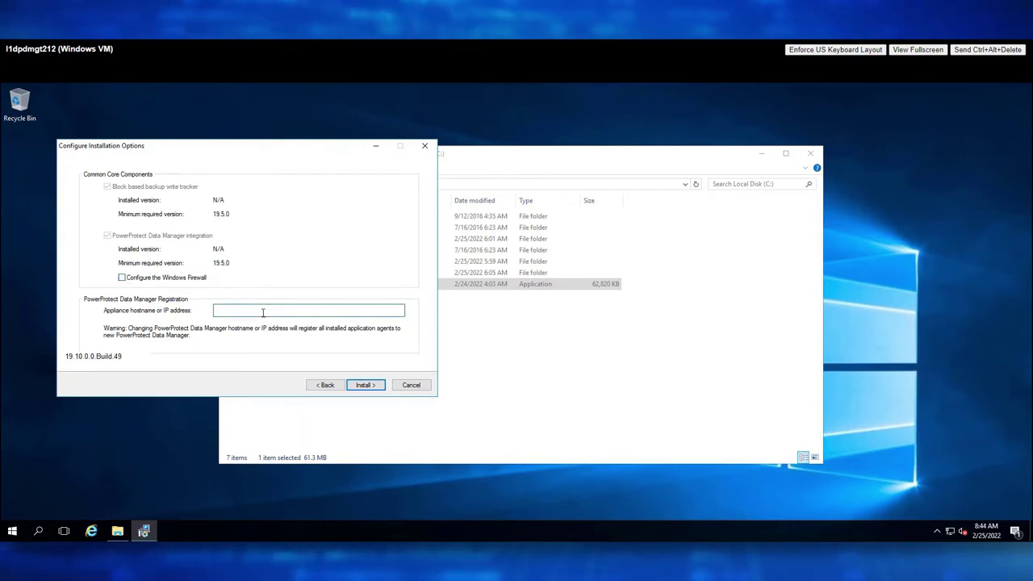
{"action": "key", "text": "ctrl+v"}
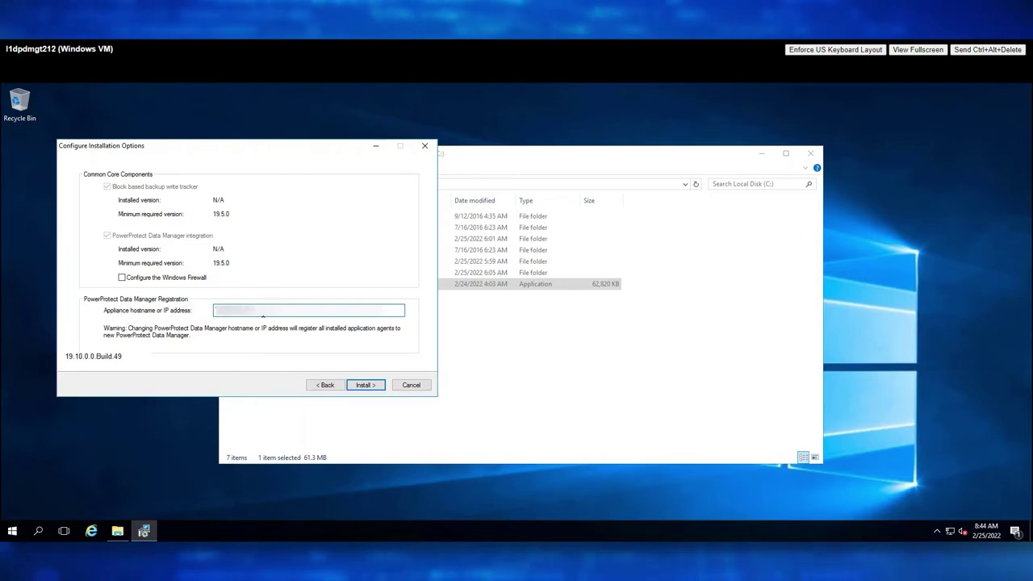
{"action": "left_click", "coordinate": [364, 385]}
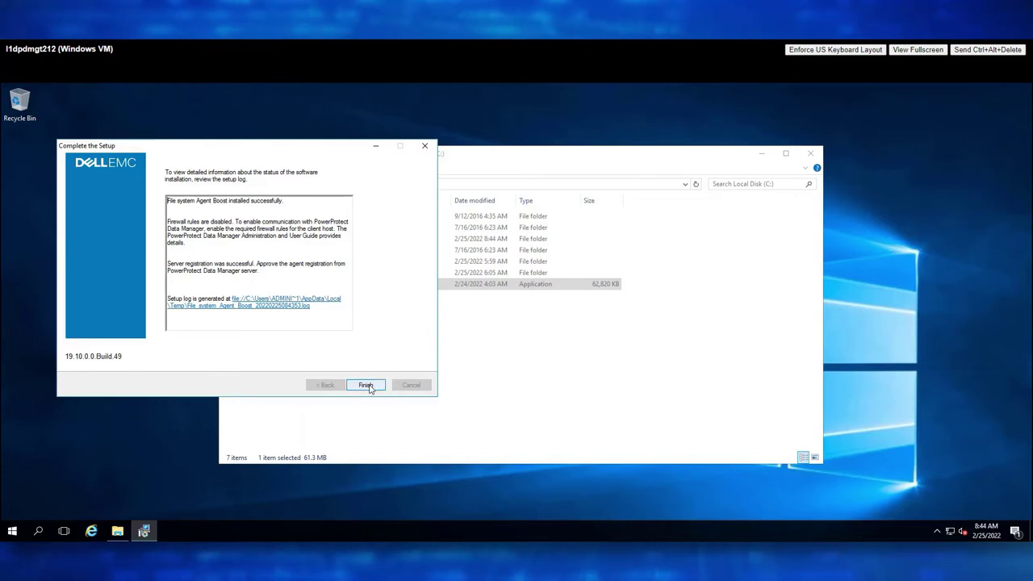
{"action": "left_click", "coordinate": [366, 385]}
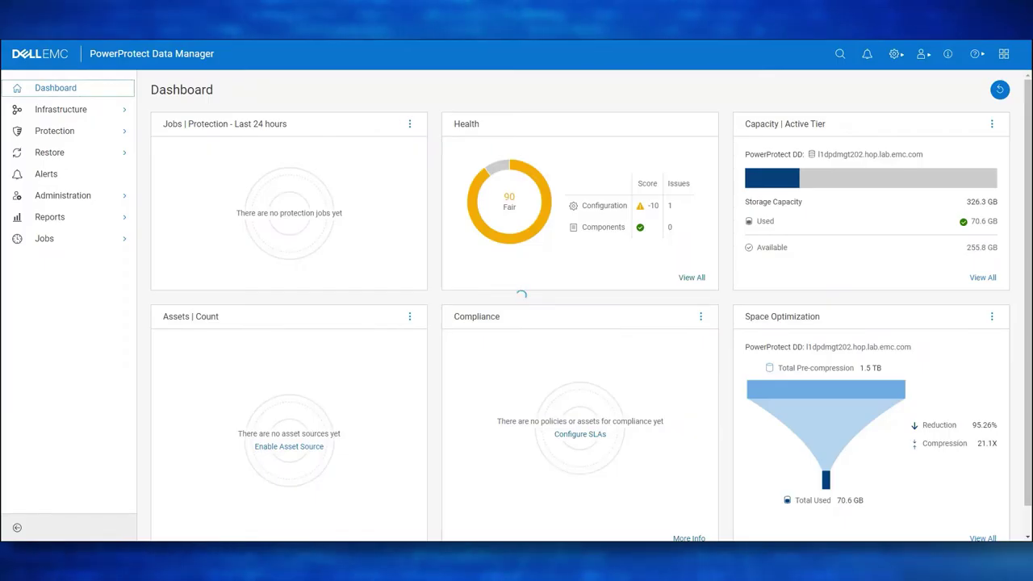
Approve the l1dpdmgt212 agent under Application Agents, then view the Asset Sources page.
{"action": "left_click", "coordinate": [81, 115]}
{"action": "left_click", "coordinate": [81, 194]}
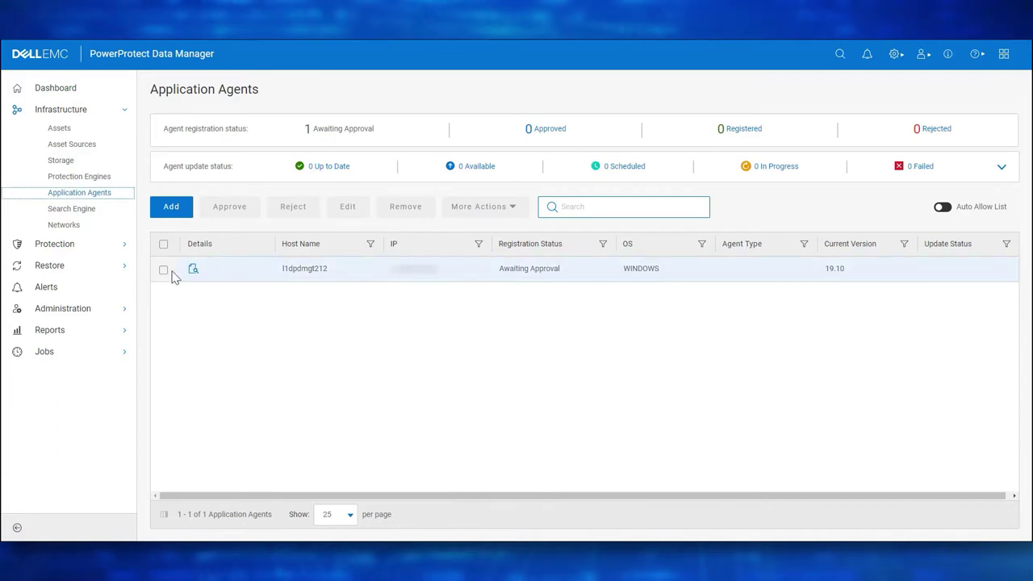
{"action": "left_click", "coordinate": [163, 271]}
{"action": "left_click", "coordinate": [240, 212]}
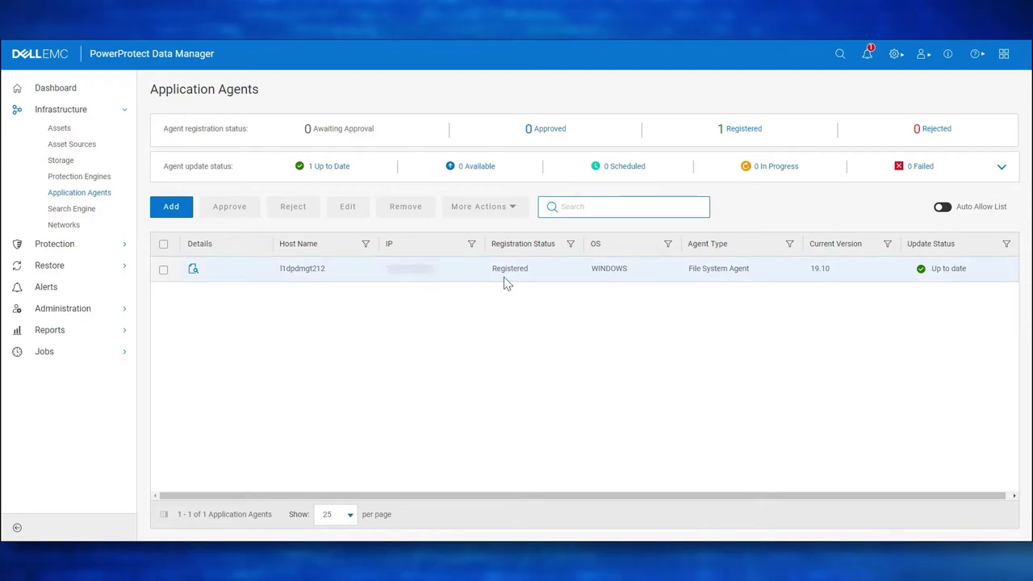
{"action": "left_click", "coordinate": [91, 146]}
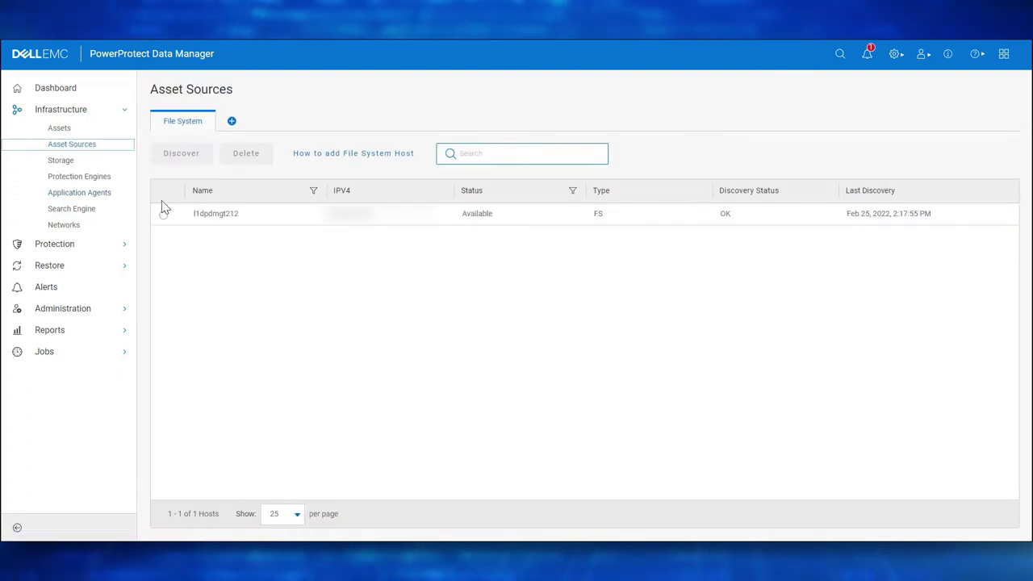
Expand l1dpdmgt212 on the Assets page to show its C:\ and Disaster Recovery assets.
{"action": "left_click", "coordinate": [82, 132]}
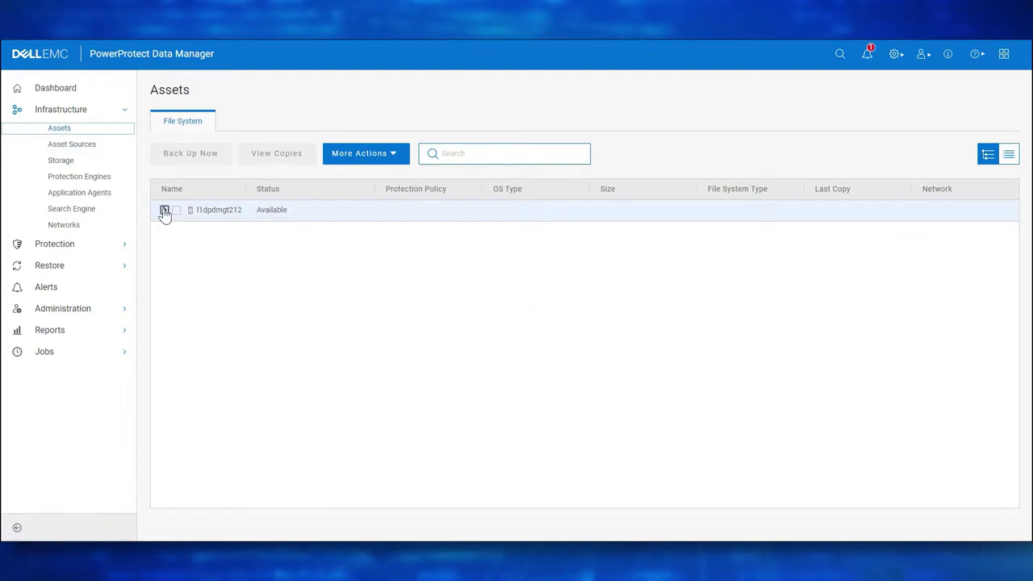
{"action": "left_click", "coordinate": [164, 210]}
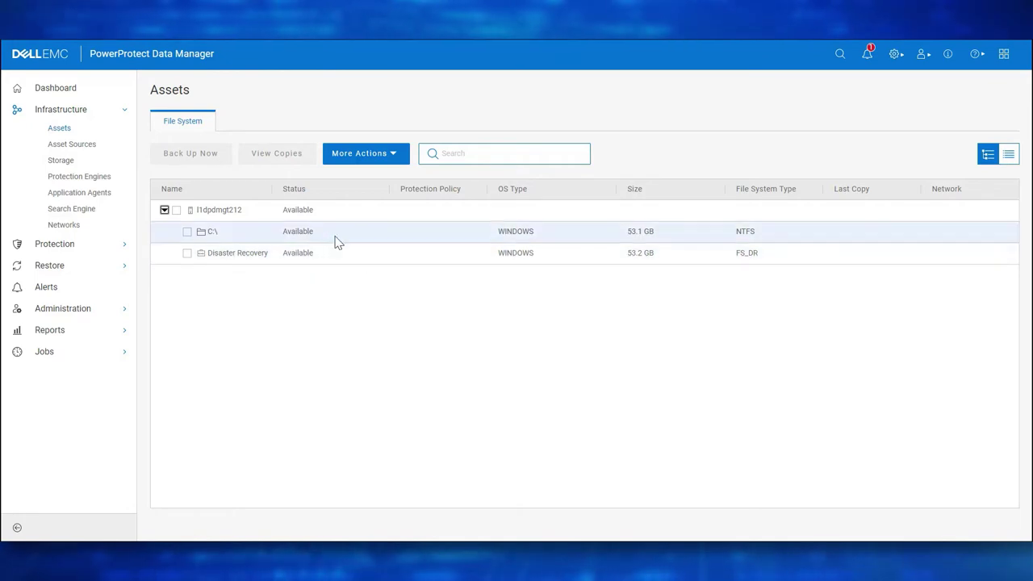
{"action": "left_click", "coordinate": [70, 111]}
{"action": "left_click", "coordinate": [70, 132]}
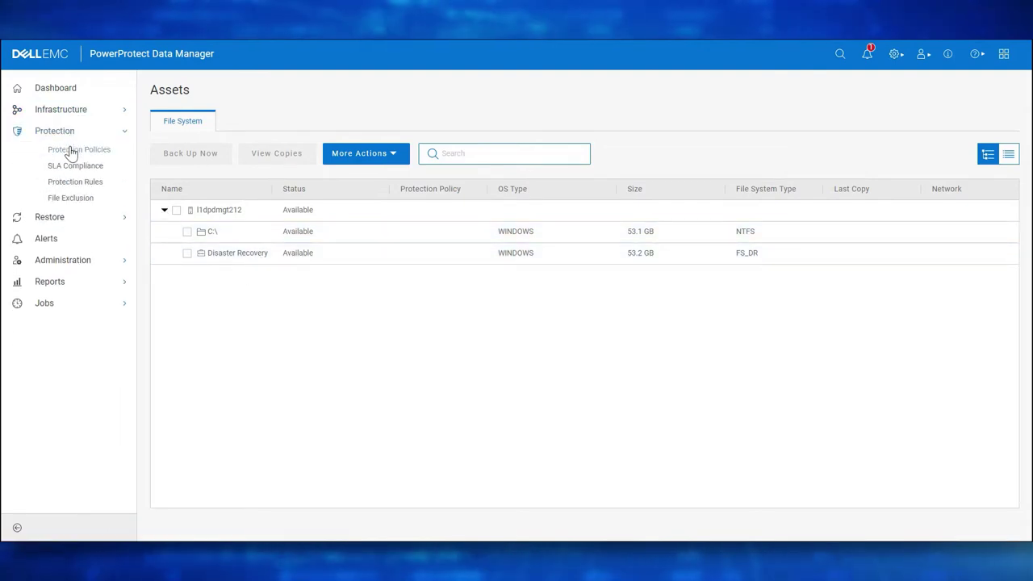
Add a new protection policy named Windows_BMR_SSR_demo.
{"action": "left_click", "coordinate": [71, 151]}
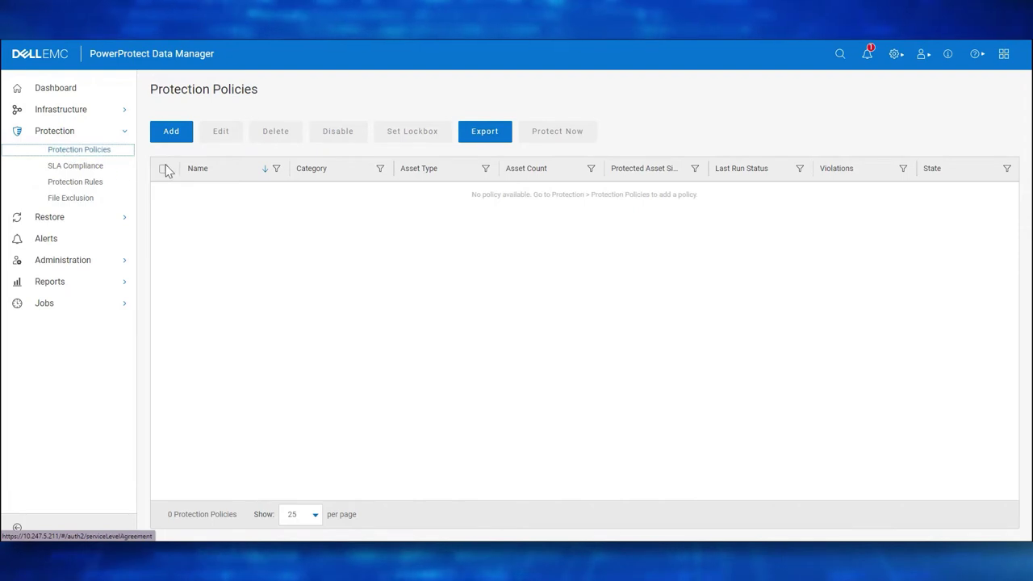
{"action": "left_click", "coordinate": [174, 136]}
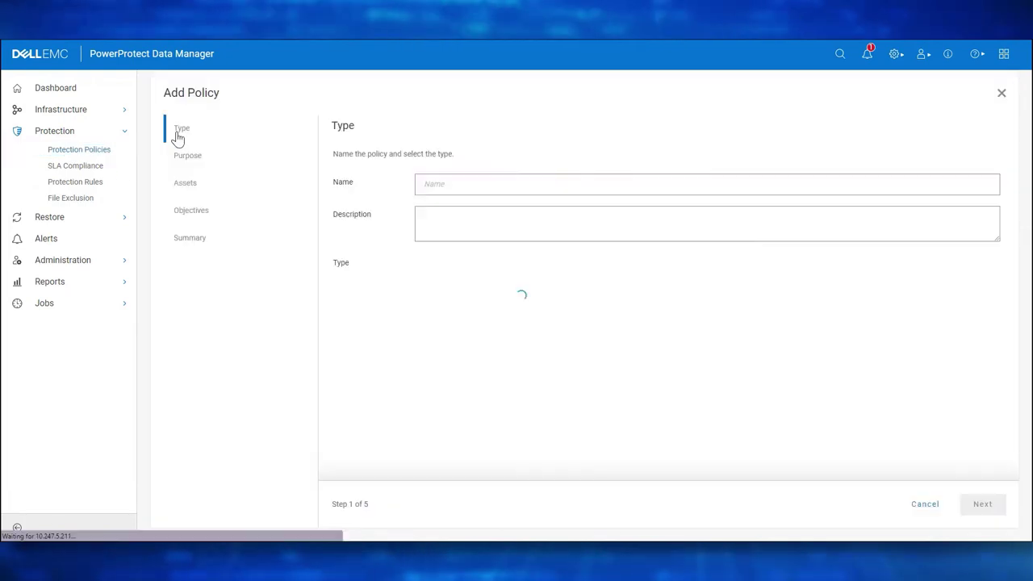
{"action": "left_click", "coordinate": [442, 182]}
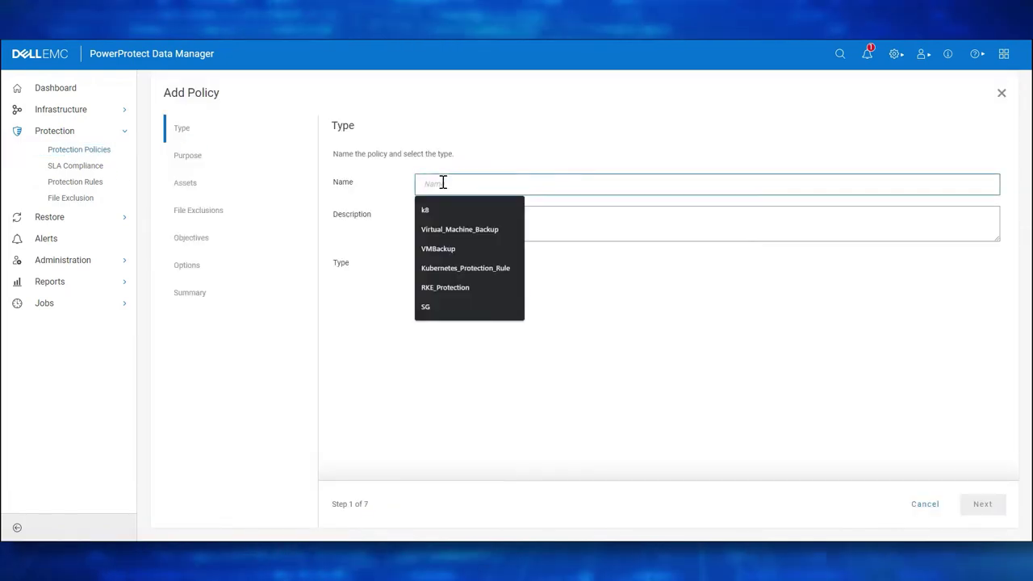
{"action": "type", "text": "Win"}
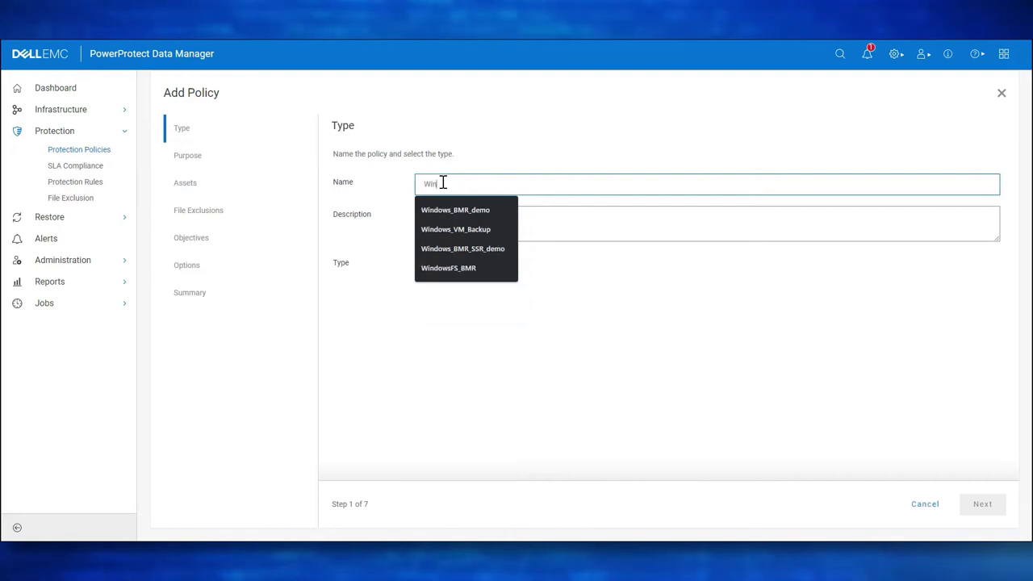
{"action": "type", "text": "dows_BMR_SSR_demo"}
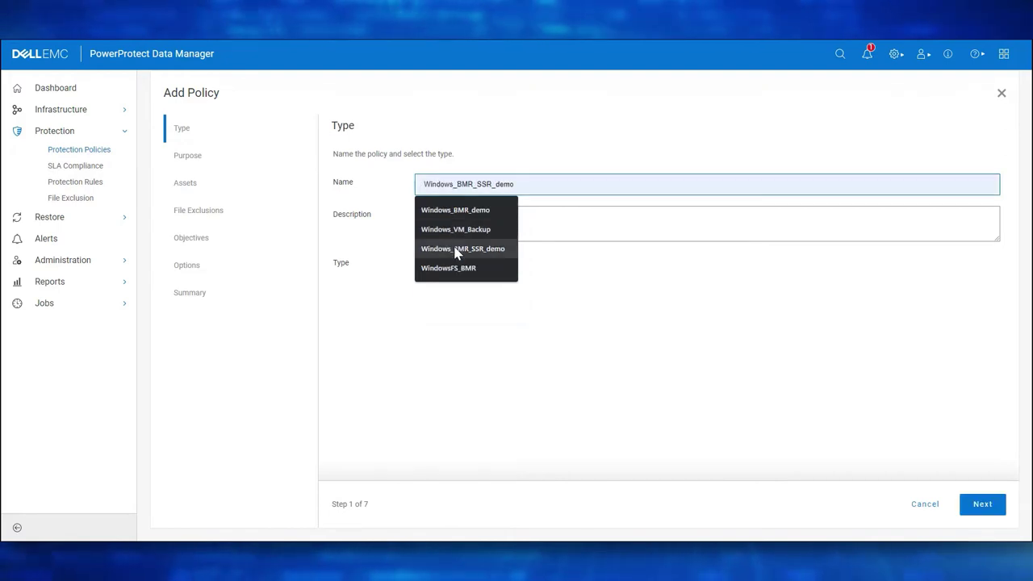
{"action": "left_click", "coordinate": [463, 249]}
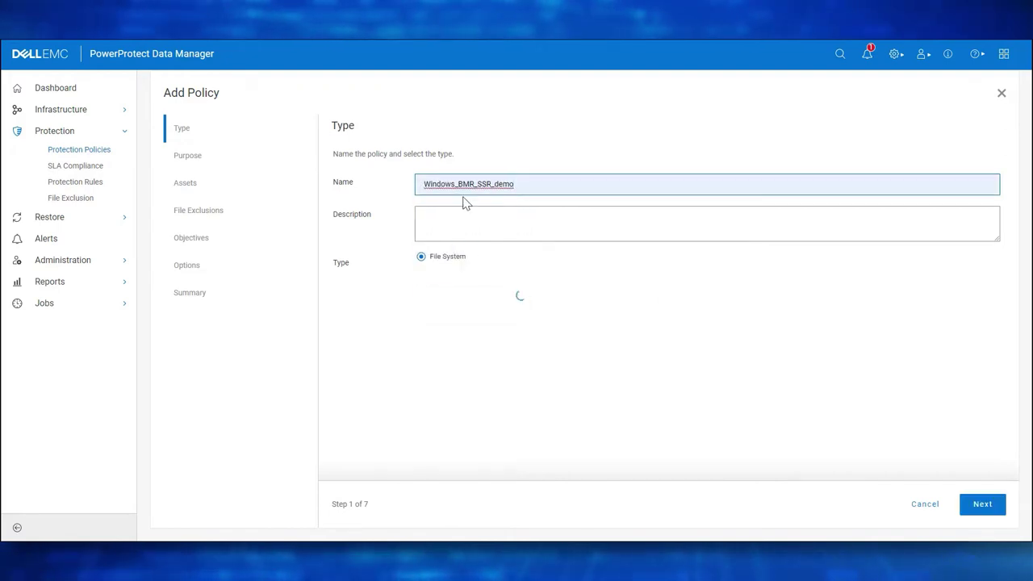
Include host l1dpdmgt212 with its C:\ and Disaster Recovery assets in the policy.
{"action": "left_click", "coordinate": [983, 503]}
{"action": "left_click", "coordinate": [980, 504]}
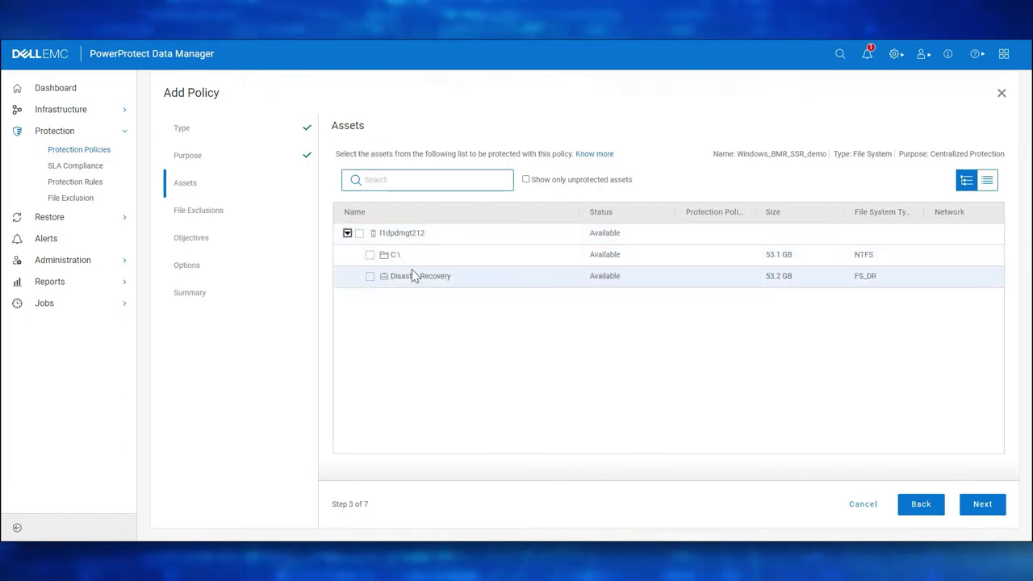
{"action": "left_click", "coordinate": [359, 234]}
{"action": "left_click", "coordinate": [346, 233]}
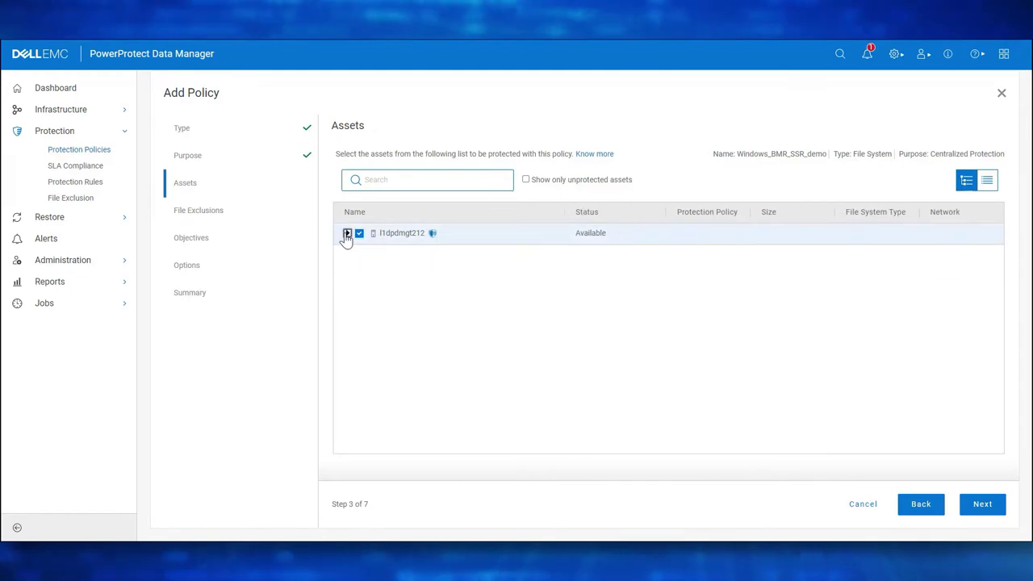
{"action": "left_click", "coordinate": [346, 233]}
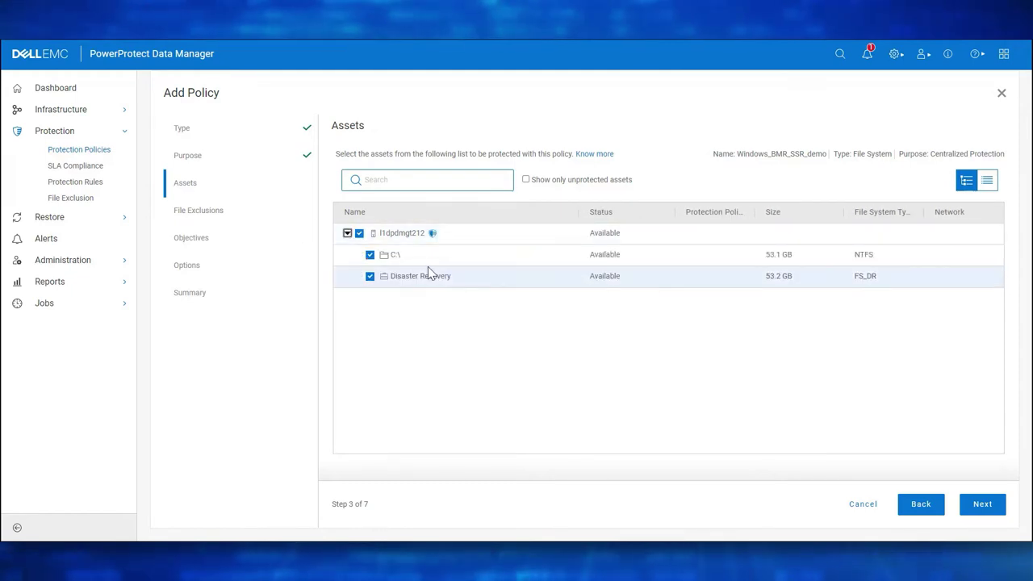
{"action": "left_click", "coordinate": [982, 505]}
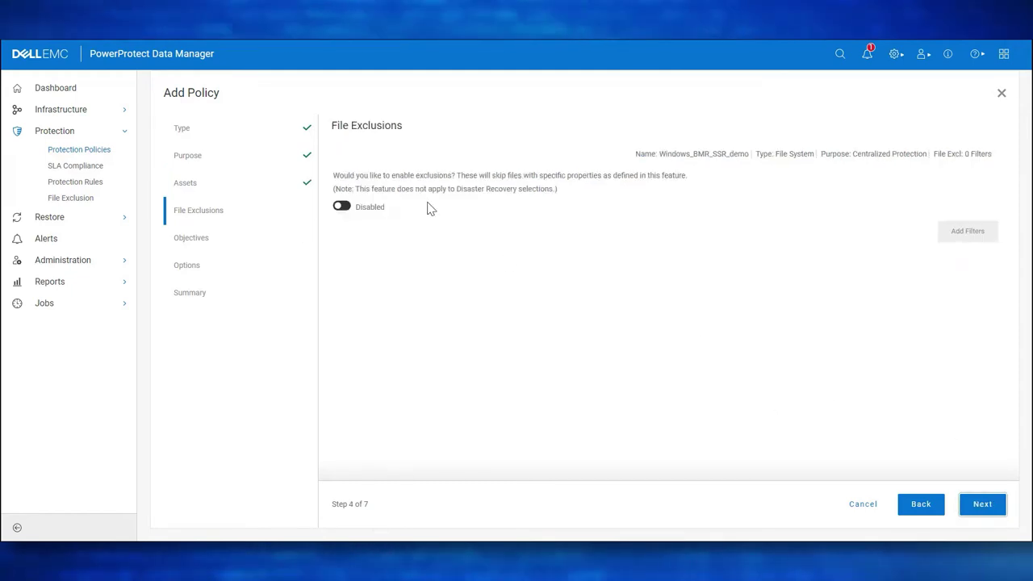
Save a daily Synthetic Full primary backup objective with 7-day retention.
{"action": "left_click", "coordinate": [983, 505]}
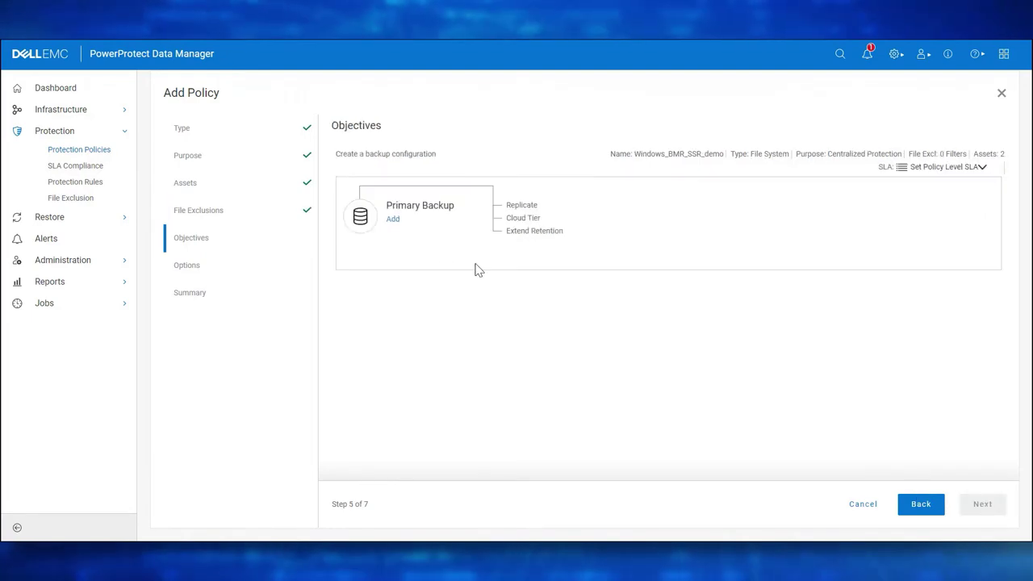
{"action": "left_click", "coordinate": [393, 219]}
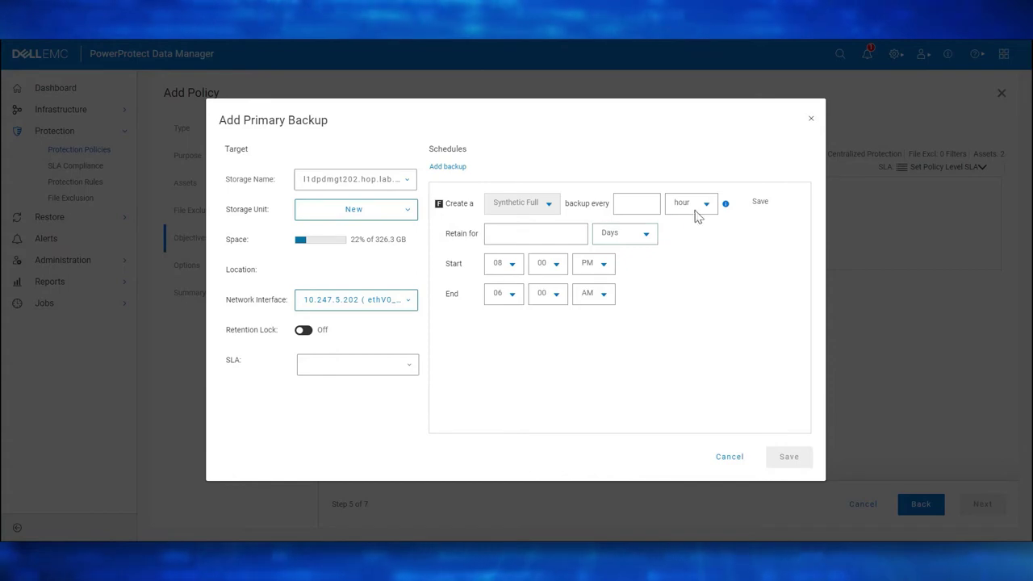
{"action": "left_click", "coordinate": [696, 211]}
{"action": "left_click", "coordinate": [701, 227]}
{"action": "left_click", "coordinate": [579, 231]}
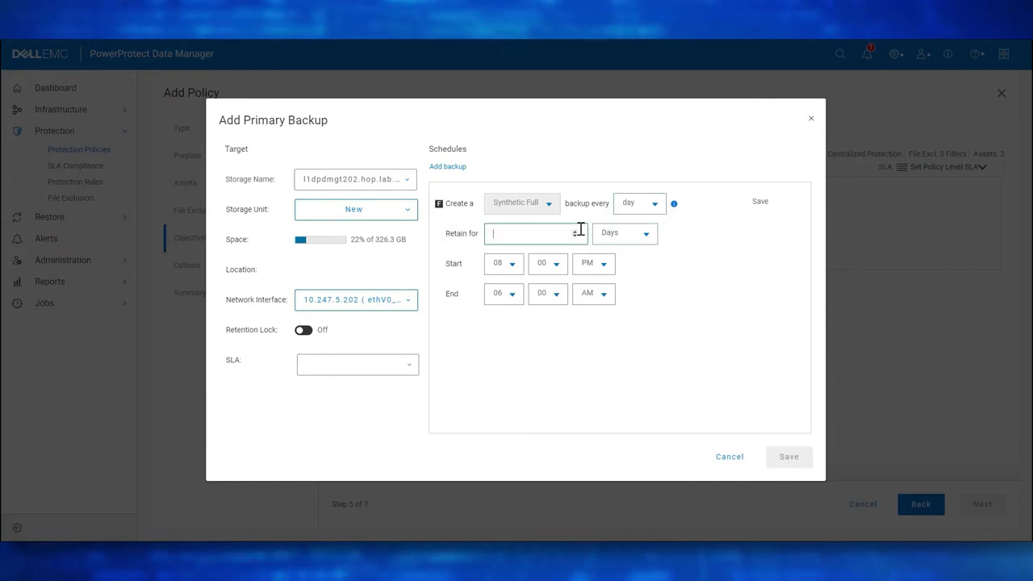
{"action": "type", "text": "7"}
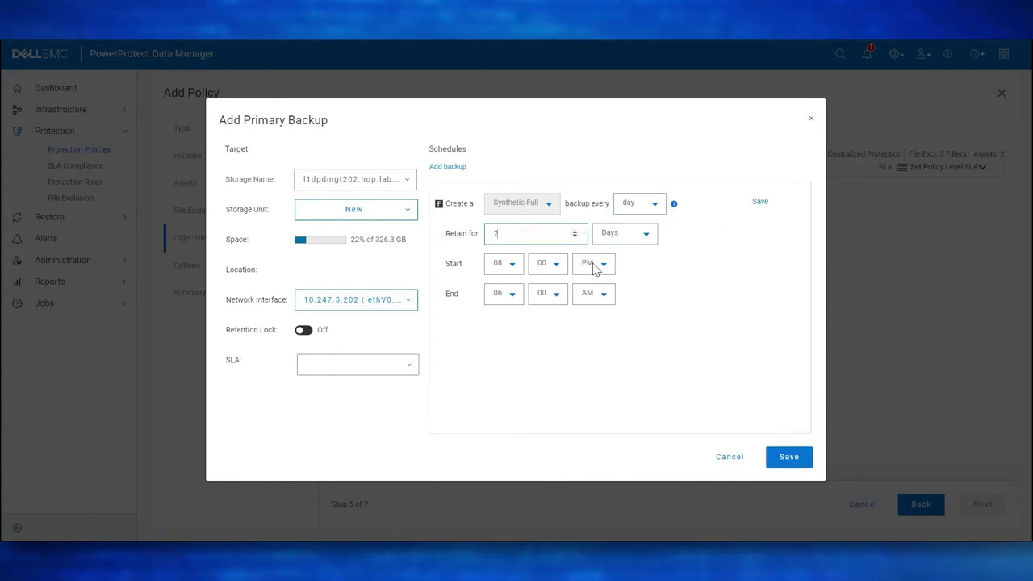
{"action": "left_click", "coordinate": [790, 457]}
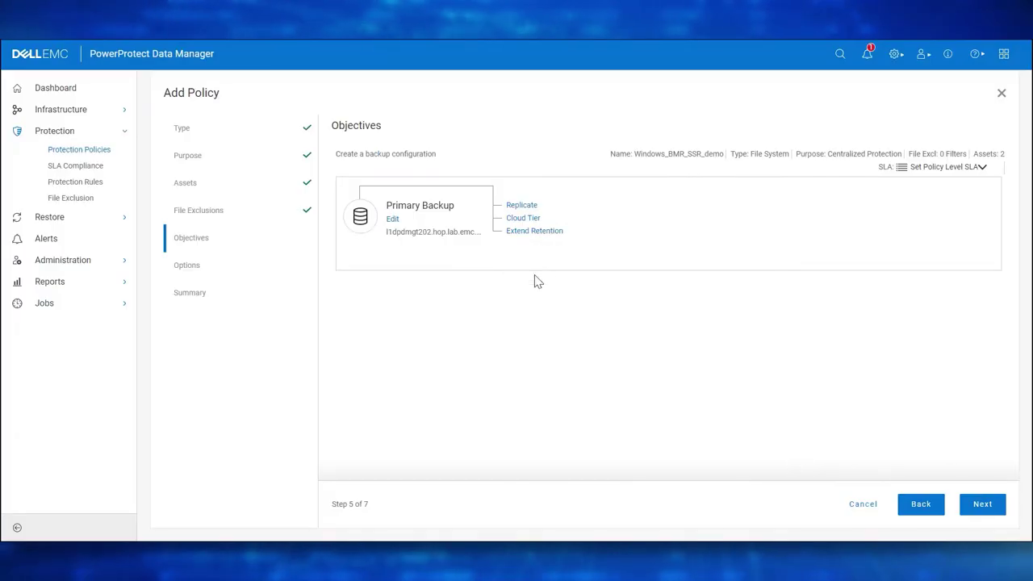
{"action": "left_click", "coordinate": [989, 512]}
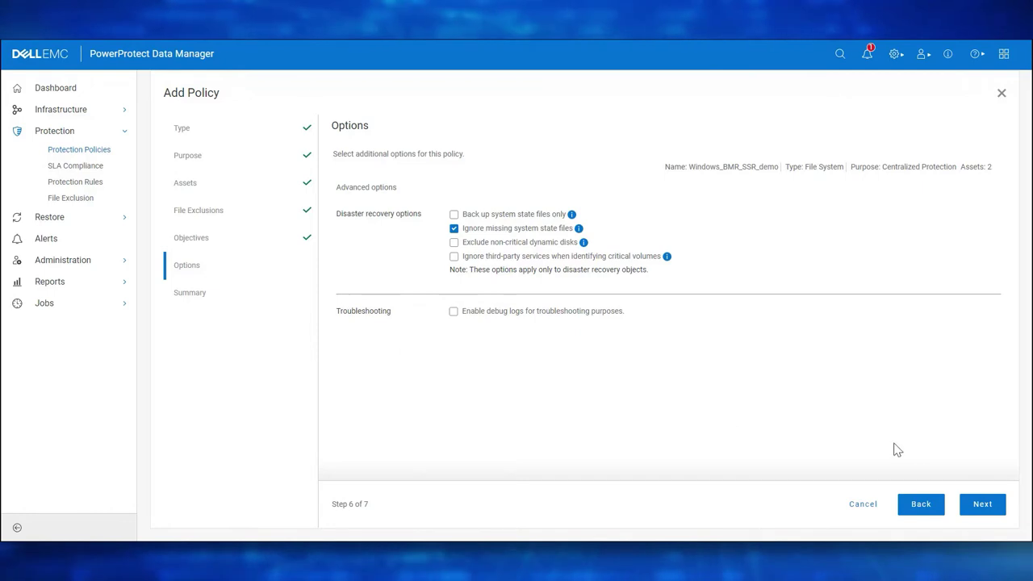
Finish the Windows_BMR_SSR_demo policy and view its in-progress configuration jobs.
{"action": "left_click", "coordinate": [983, 505]}
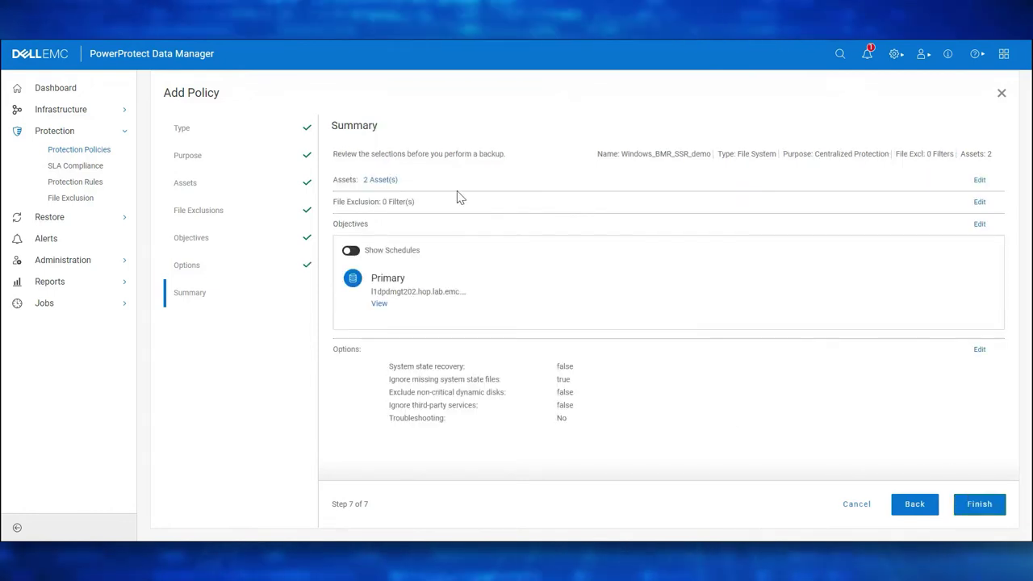
{"action": "left_click", "coordinate": [975, 505]}
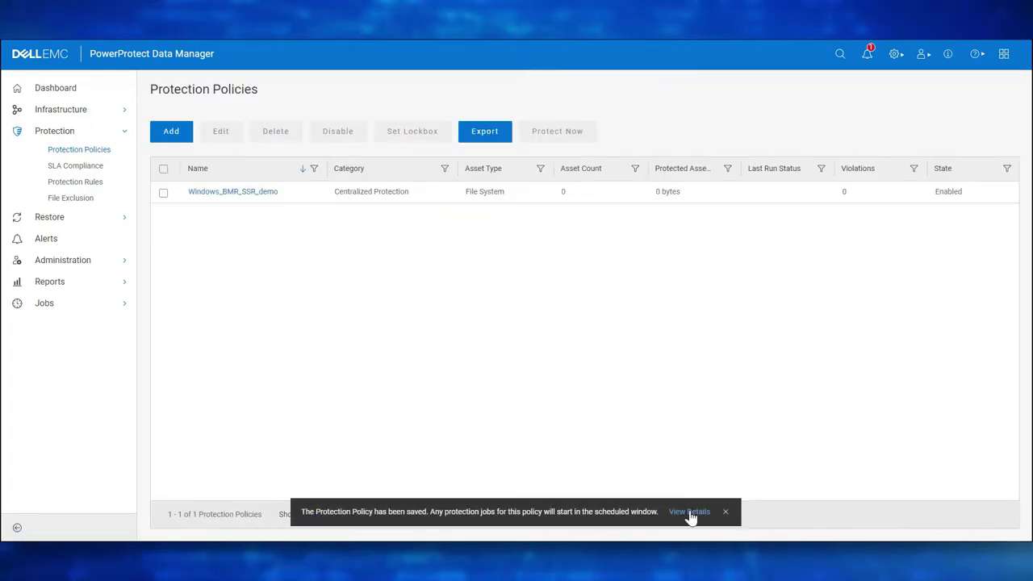
{"action": "left_click", "coordinate": [692, 512]}
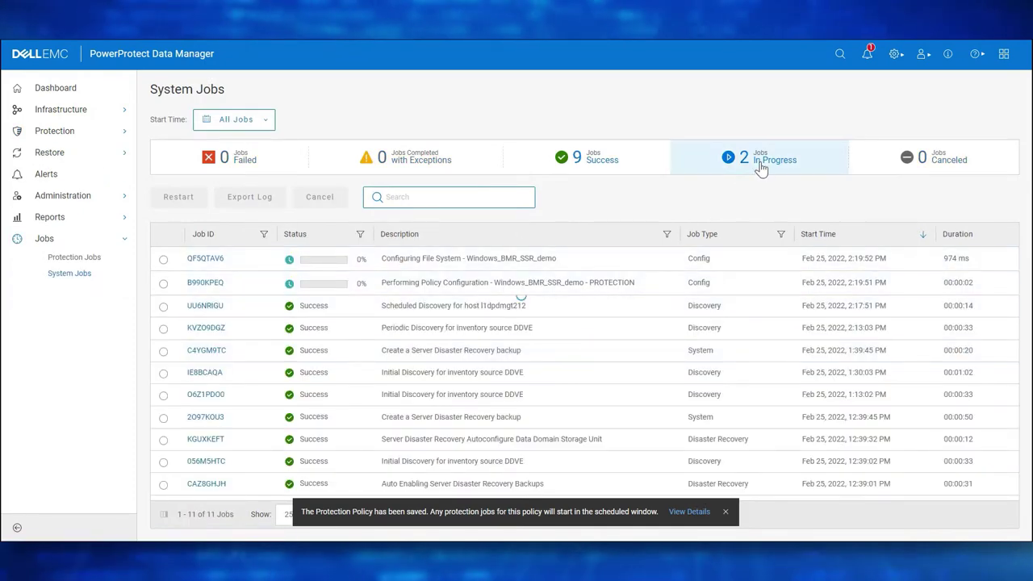
{"action": "left_click", "coordinate": [760, 165]}
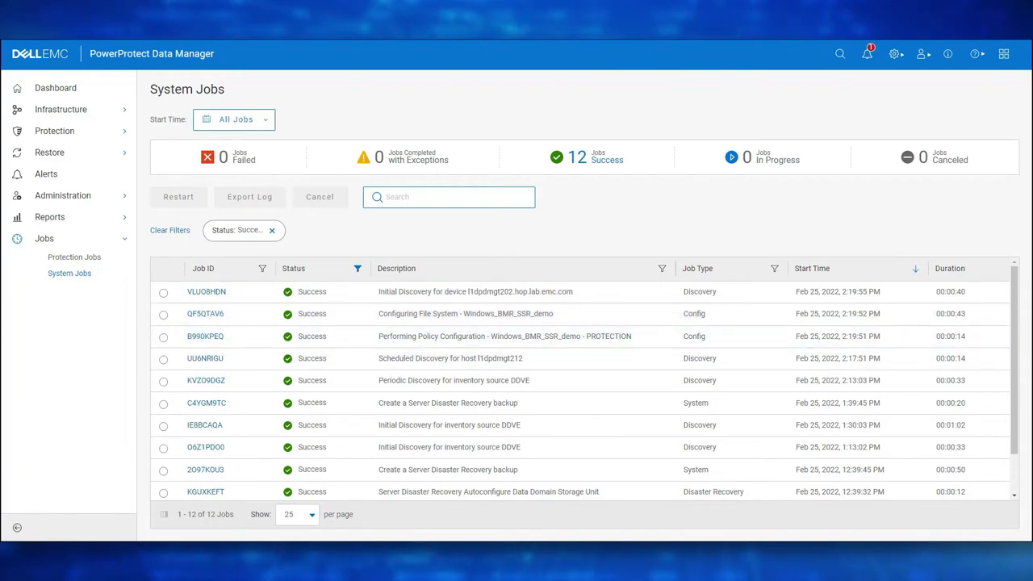
Run Protect Now on Windows_BMR_SSR_demo for all assets as a Full backup kept 7 days.
{"action": "left_click", "coordinate": [90, 134]}
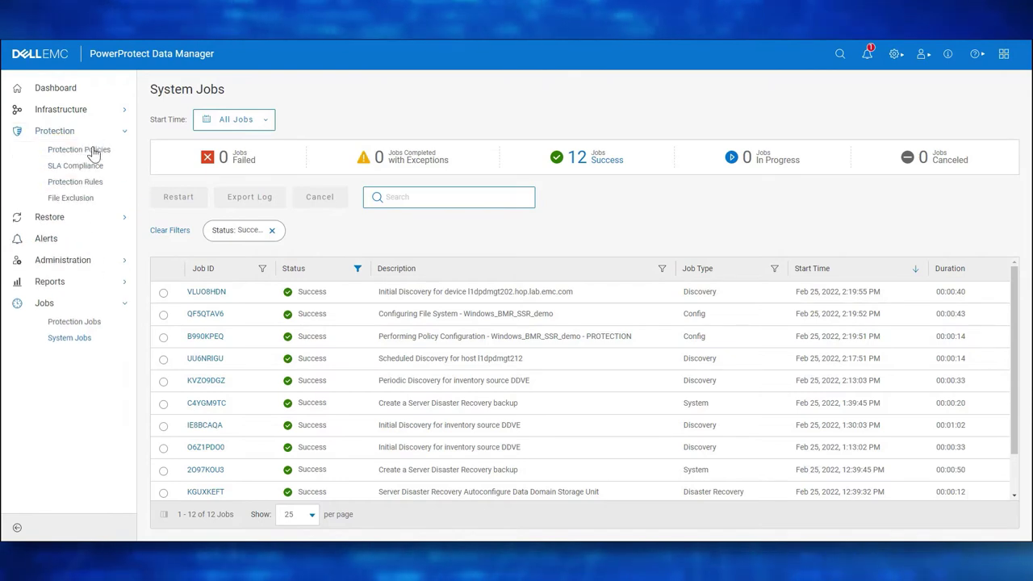
{"action": "left_click", "coordinate": [93, 151]}
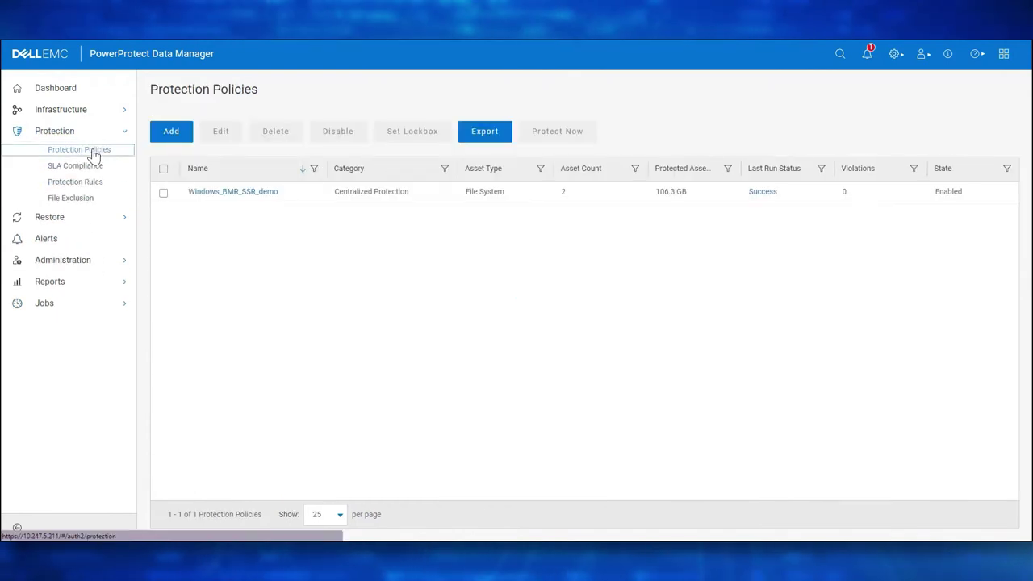
{"action": "left_click", "coordinate": [163, 194]}
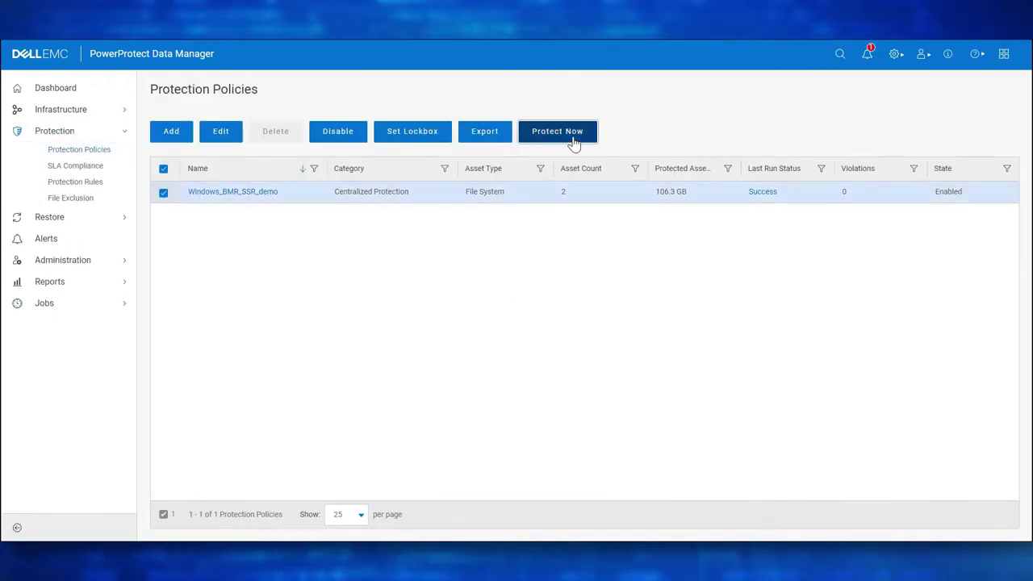
{"action": "left_click", "coordinate": [572, 139]}
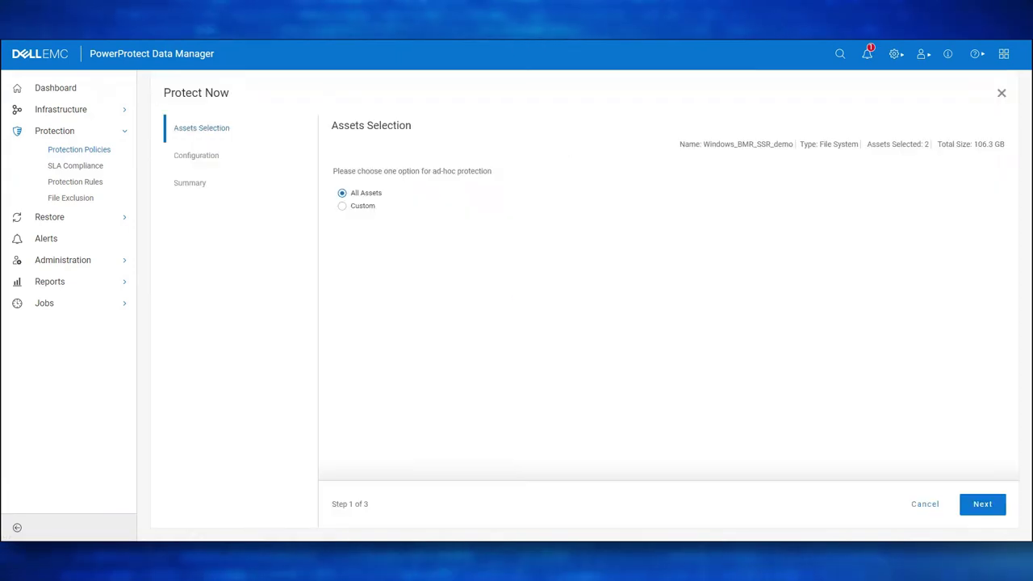
{"action": "left_click", "coordinate": [989, 510]}
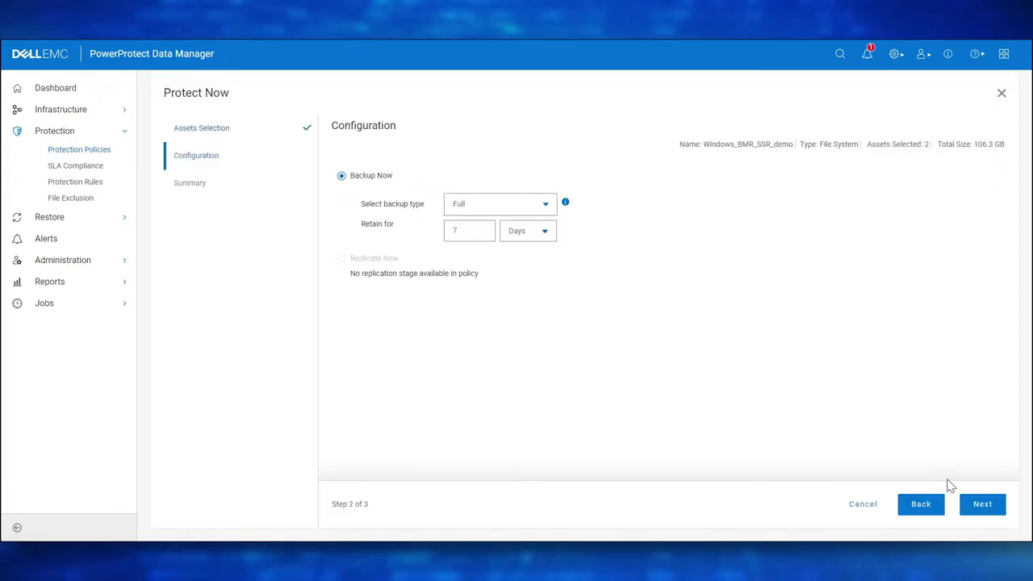
{"action": "left_click", "coordinate": [978, 503]}
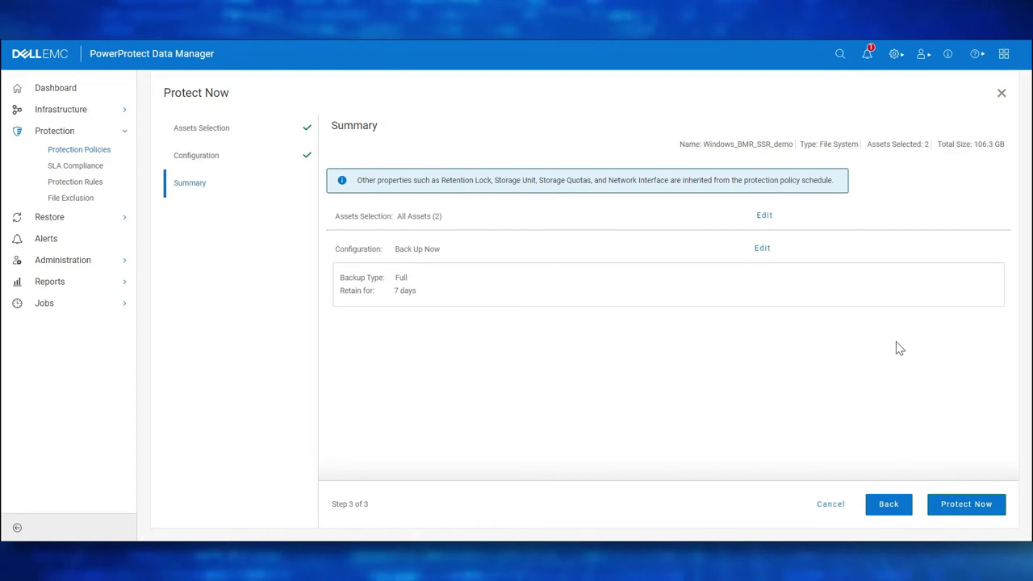
{"action": "left_click", "coordinate": [962, 508]}
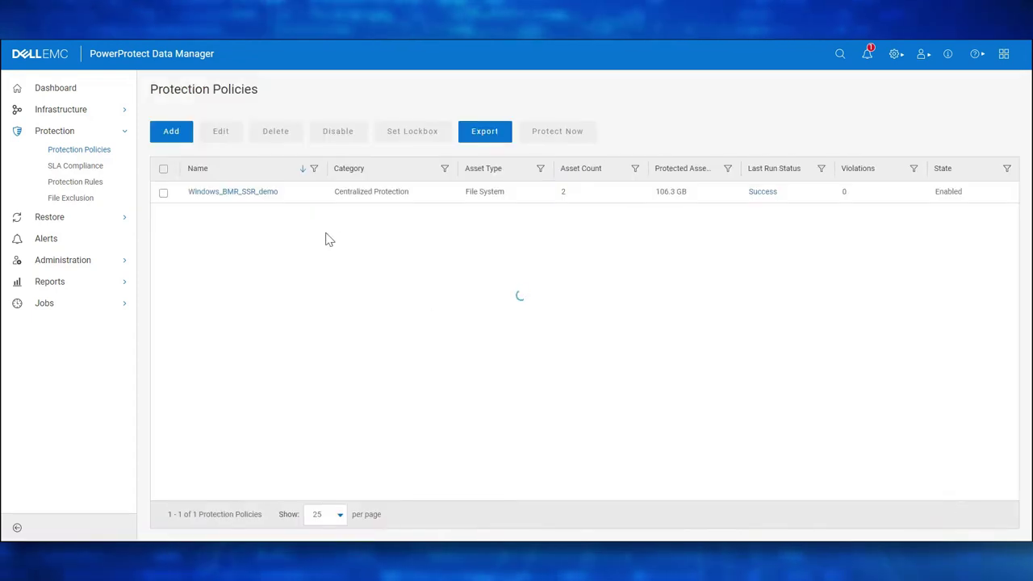
Confirm job VVVQN073 succeeded for C:\ and DISASTER_RECOVERY:\, then go to Restore.
{"action": "left_click", "coordinate": [717, 512]}
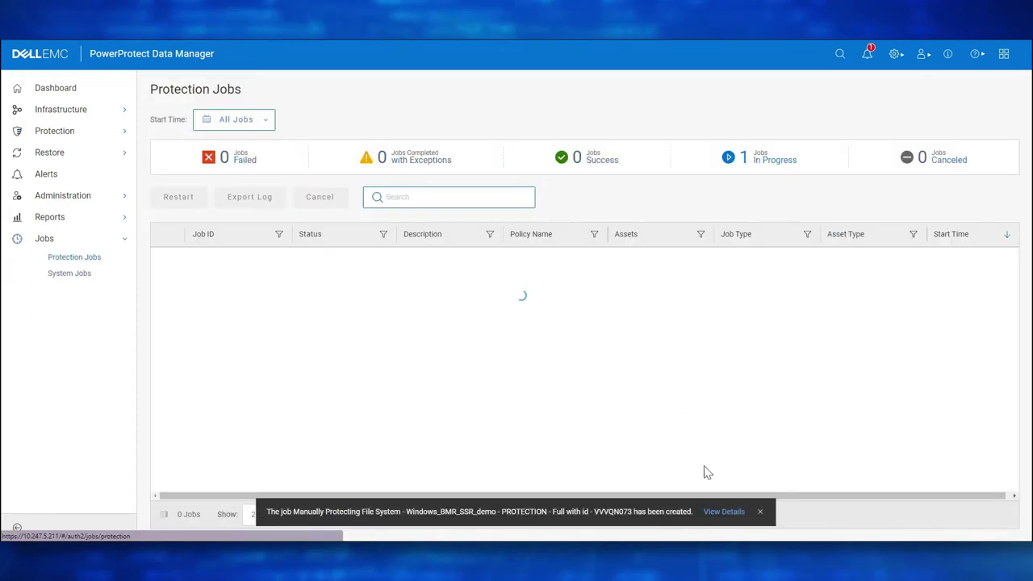
{"action": "left_click", "coordinate": [780, 161]}
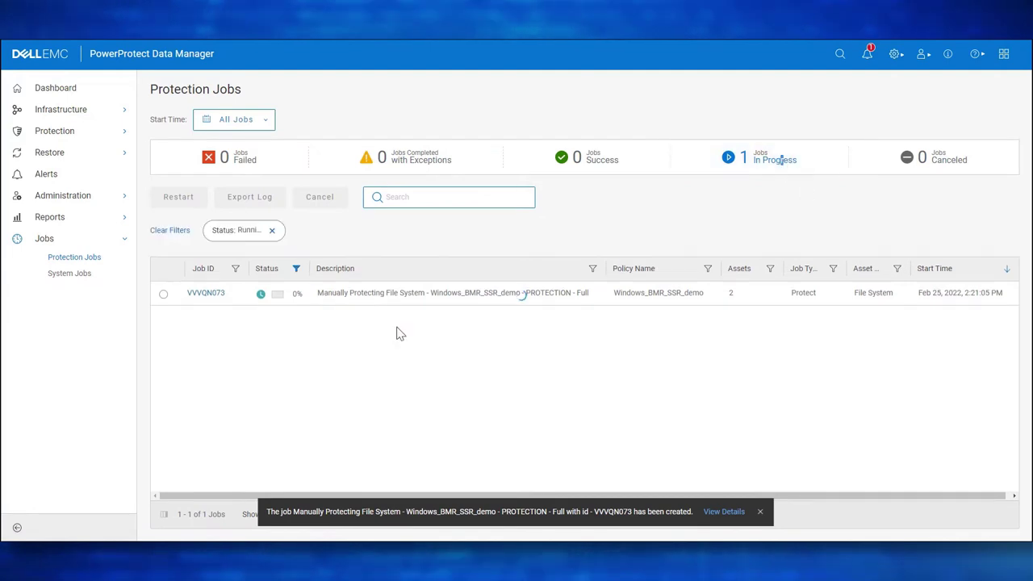
{"action": "left_click", "coordinate": [208, 296]}
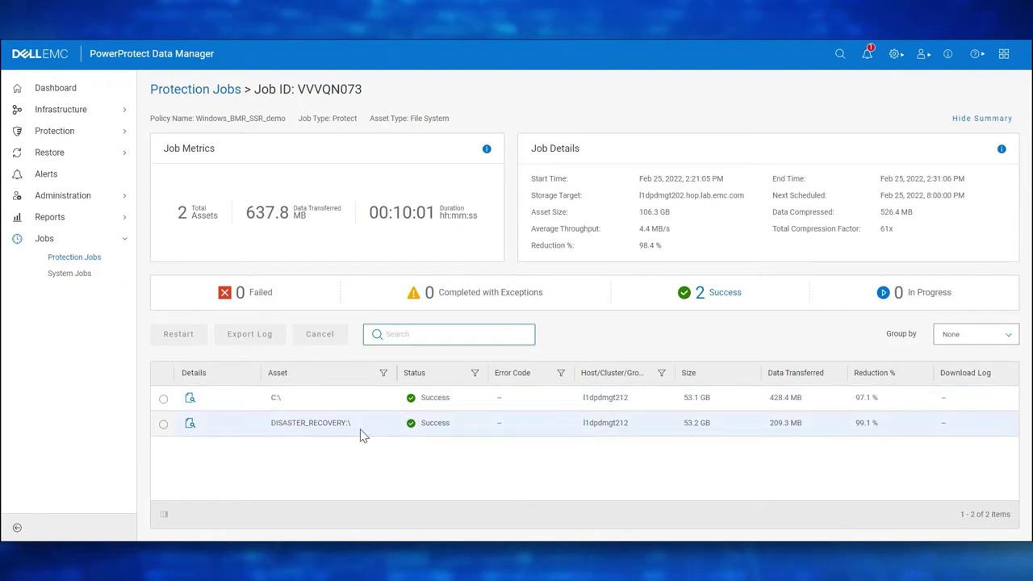
{"action": "left_click", "coordinate": [90, 274]}
{"action": "left_click", "coordinate": [74, 256]}
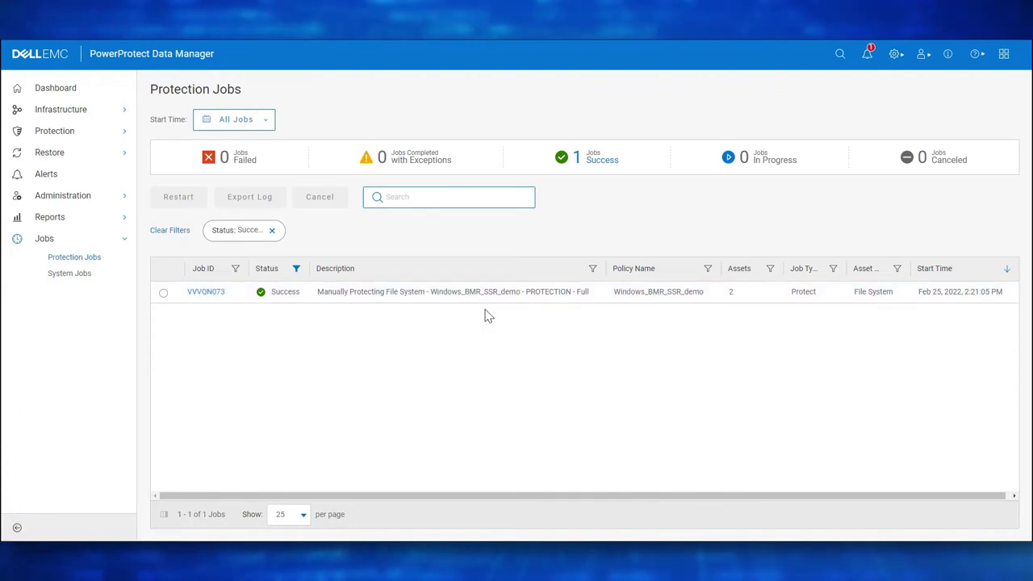
{"action": "left_click", "coordinate": [73, 157]}
Select l1dpdmgt212's Disaster Recovery copy from Feb 25, 2022, 10:24:23 PM on the DD target.
{"action": "left_click", "coordinate": [71, 171]}
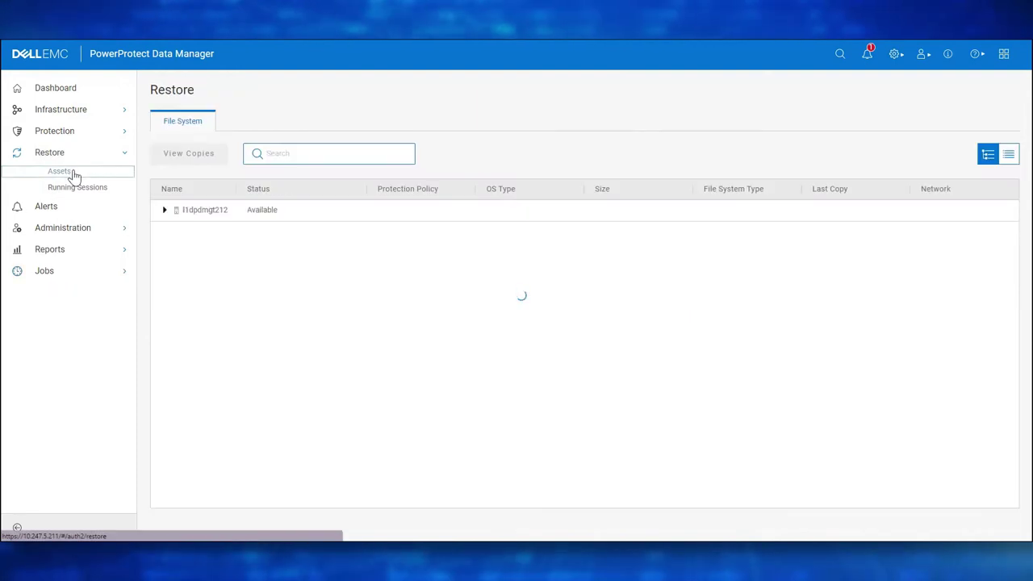
{"action": "left_click", "coordinate": [165, 210]}
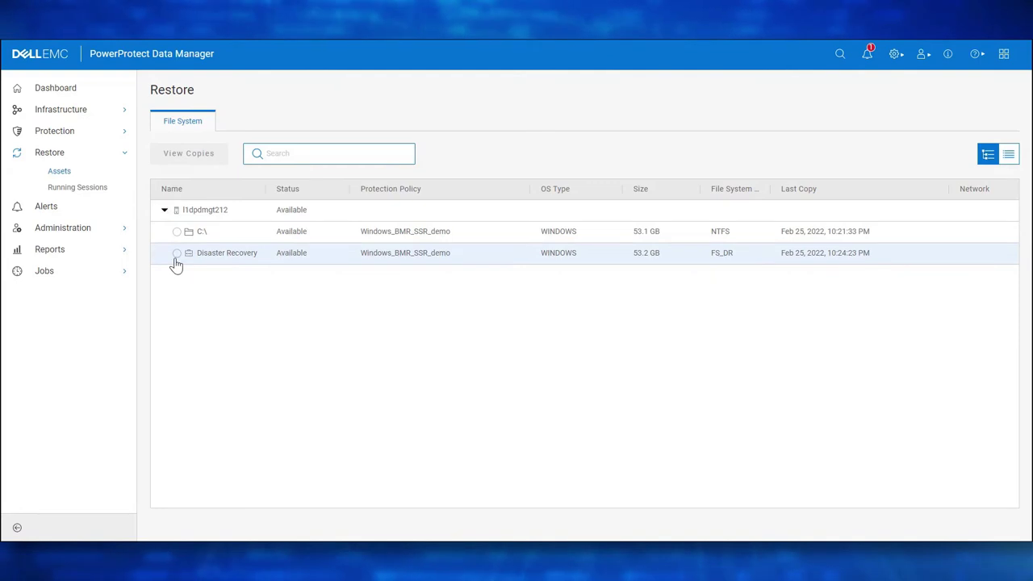
{"action": "left_click", "coordinate": [176, 253]}
{"action": "left_click", "coordinate": [196, 161]}
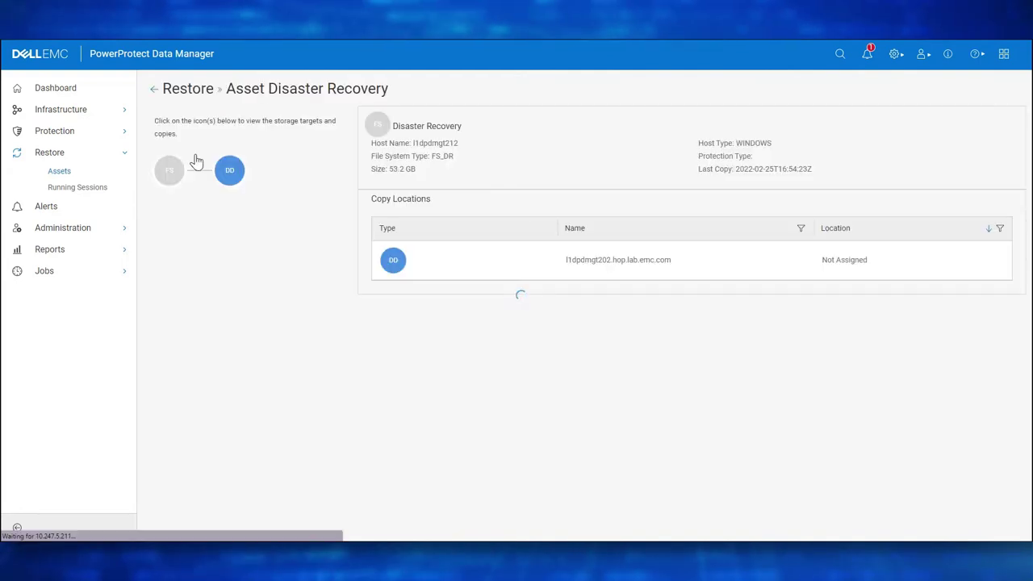
{"action": "left_click", "coordinate": [239, 178]}
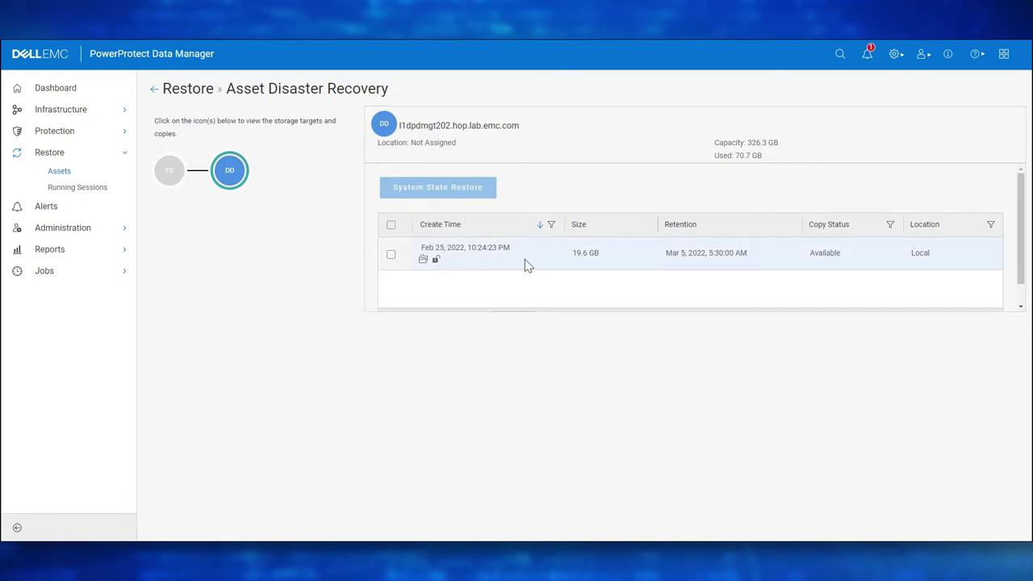
{"action": "left_click", "coordinate": [391, 254]}
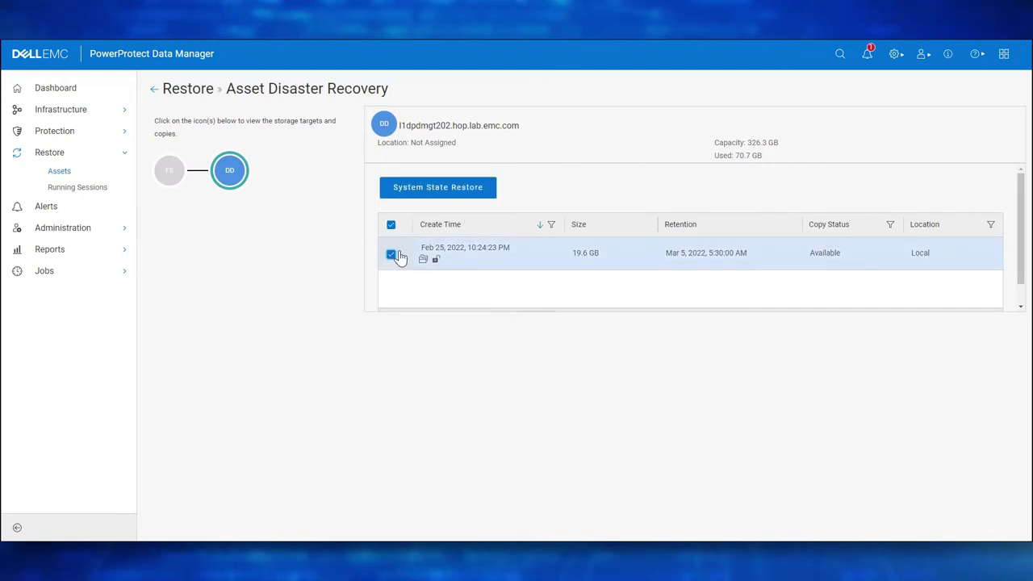
Restore the full Disaster Recovery system state with all seven writers, dropping the WMI-only selection.
{"action": "left_click", "coordinate": [442, 201]}
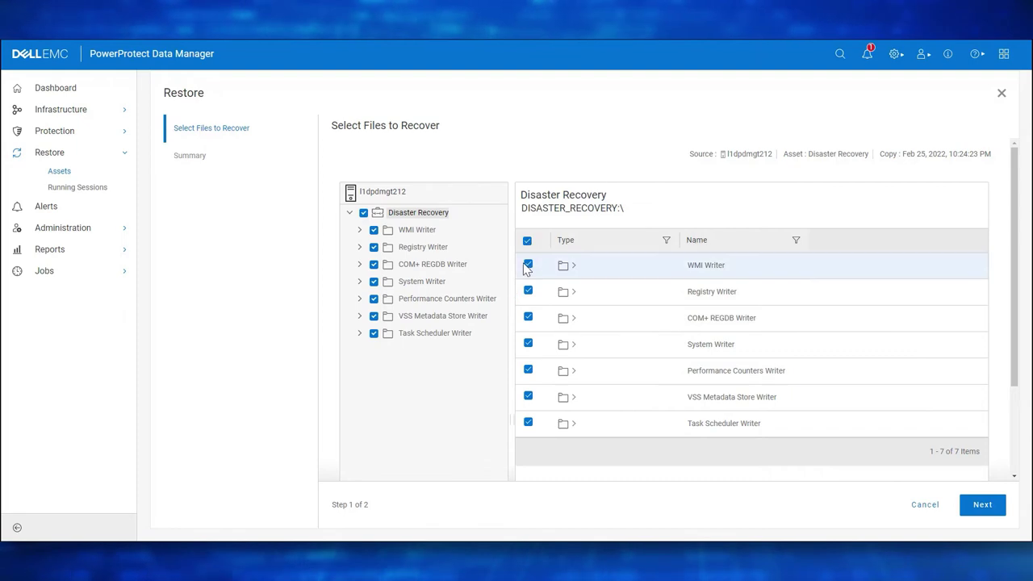
{"action": "left_click", "coordinate": [363, 213]}
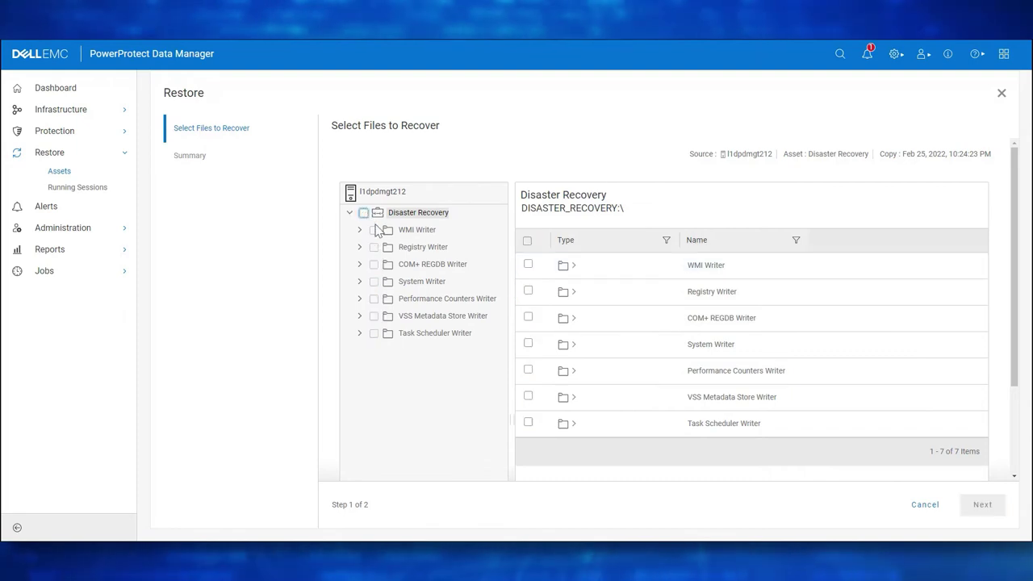
{"action": "left_click", "coordinate": [528, 266]}
{"action": "left_click", "coordinate": [982, 505]}
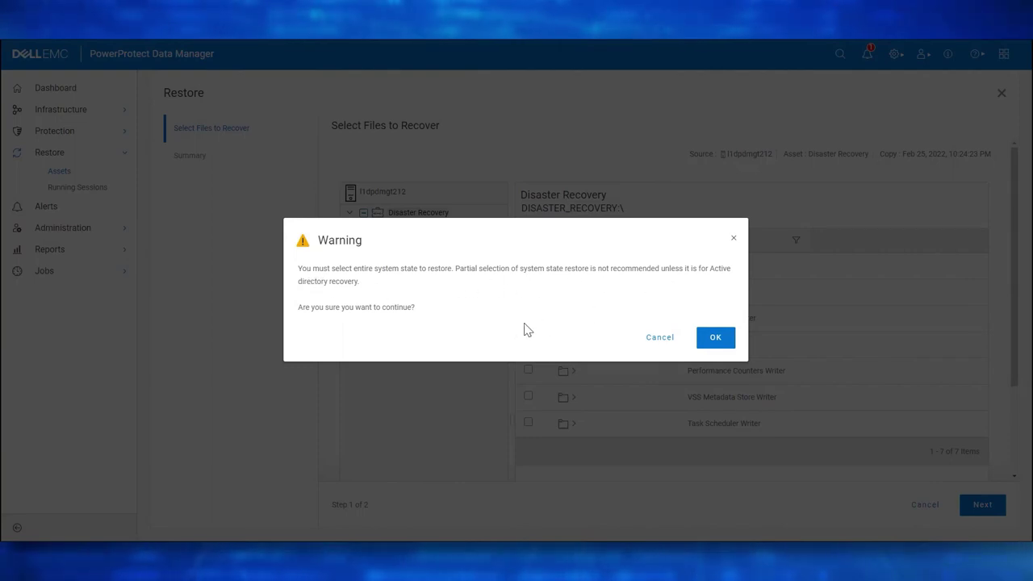
{"action": "left_click", "coordinate": [653, 339]}
{"action": "left_click", "coordinate": [373, 230]}
{"action": "left_click", "coordinate": [364, 213]}
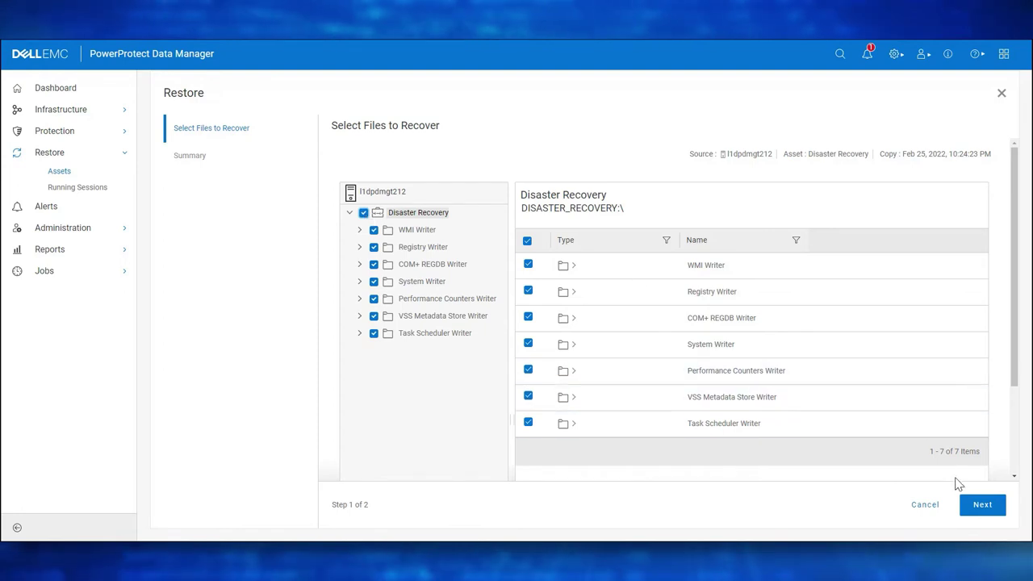
{"action": "left_click", "coordinate": [982, 505]}
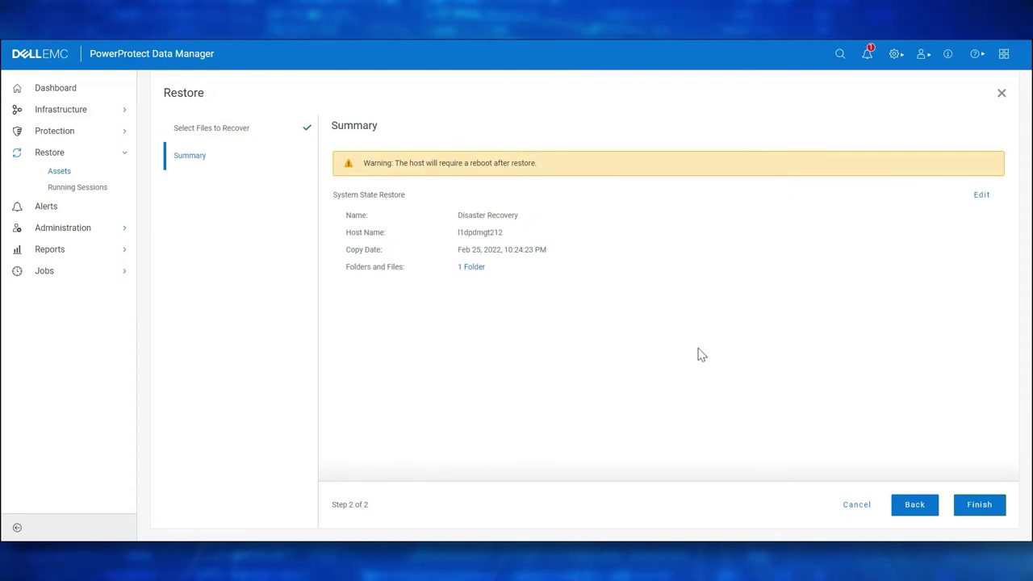
{"action": "left_click", "coordinate": [981, 507]}
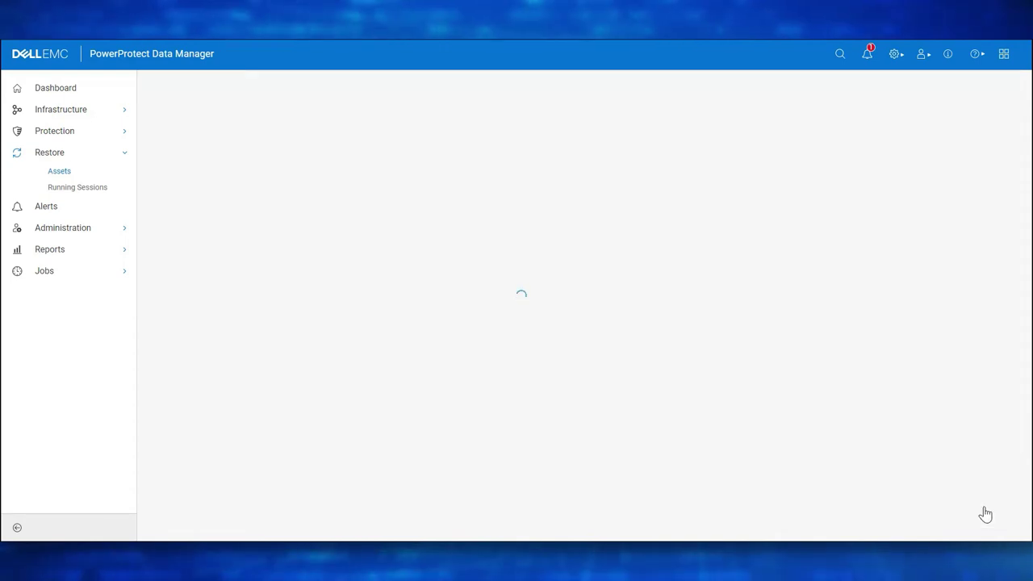
Check restore job DLC0L2GS (successful, 28.7 GB), then return to the Protection Jobs list.
{"action": "left_click", "coordinate": [65, 271]}
{"action": "left_click", "coordinate": [74, 291]}
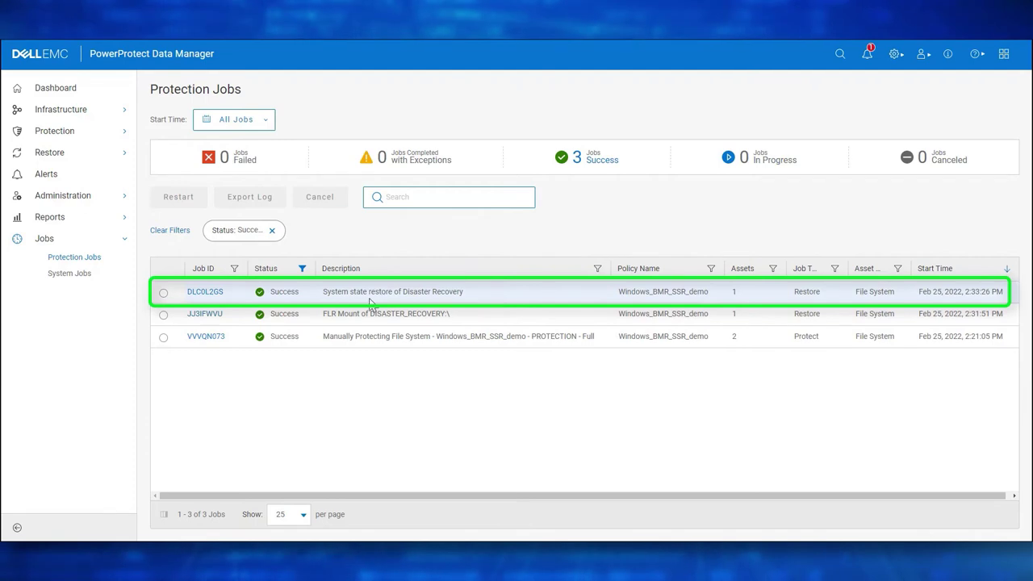
{"action": "left_click", "coordinate": [205, 296]}
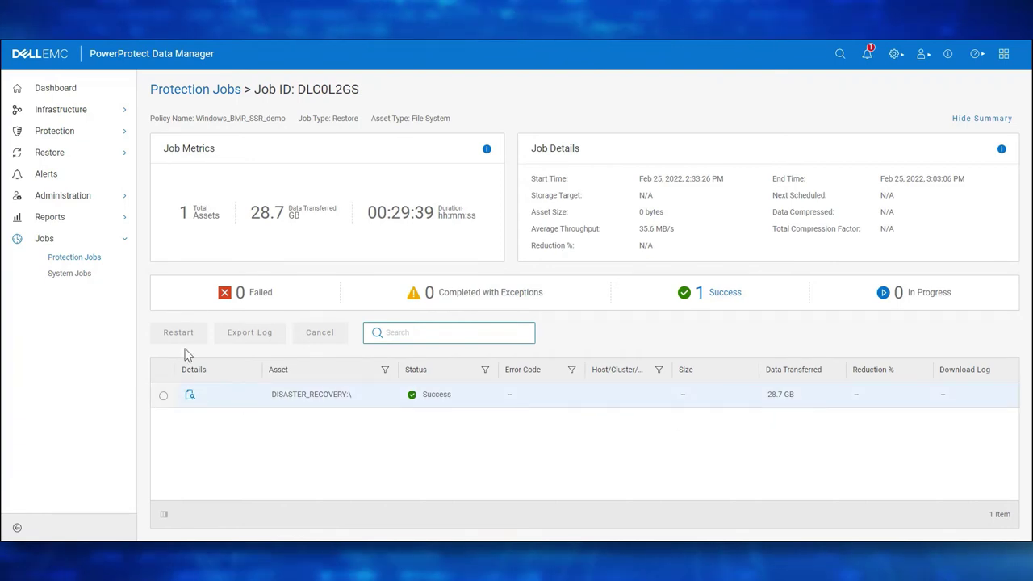
{"action": "left_click", "coordinate": [90, 258]}
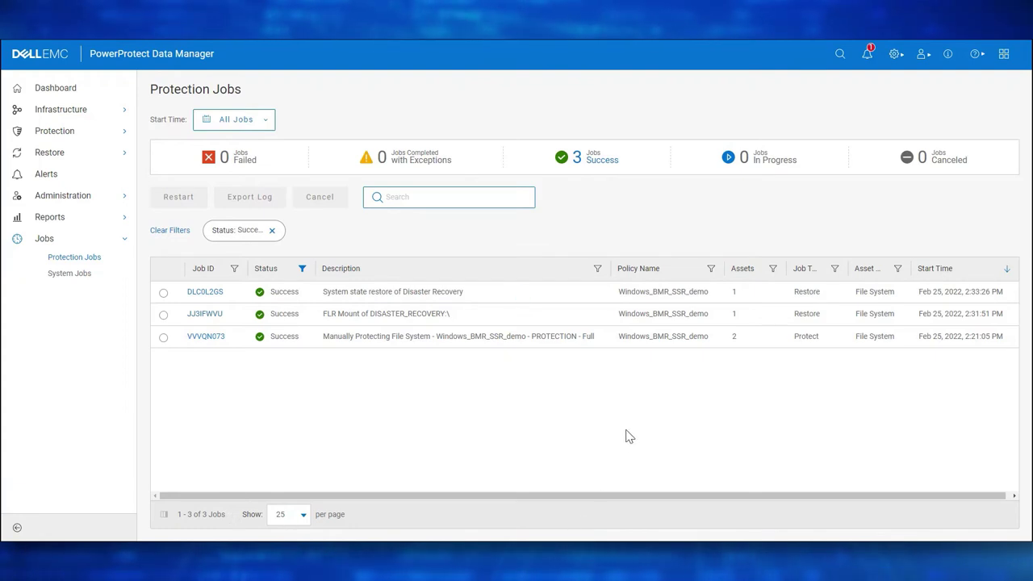
{"action": "left_click", "coordinate": [894, 56]}
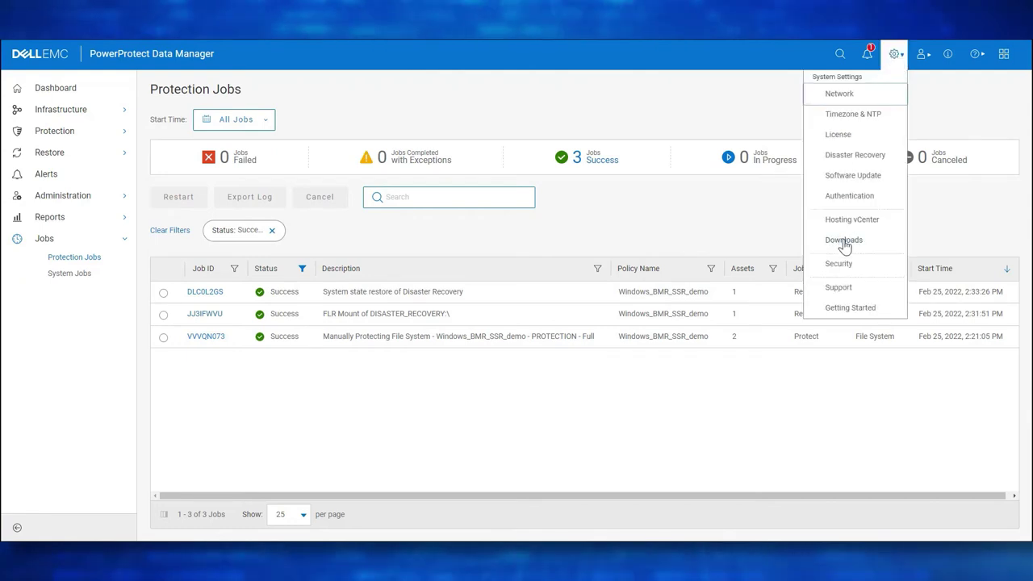
{"action": "left_click", "coordinate": [846, 241]}
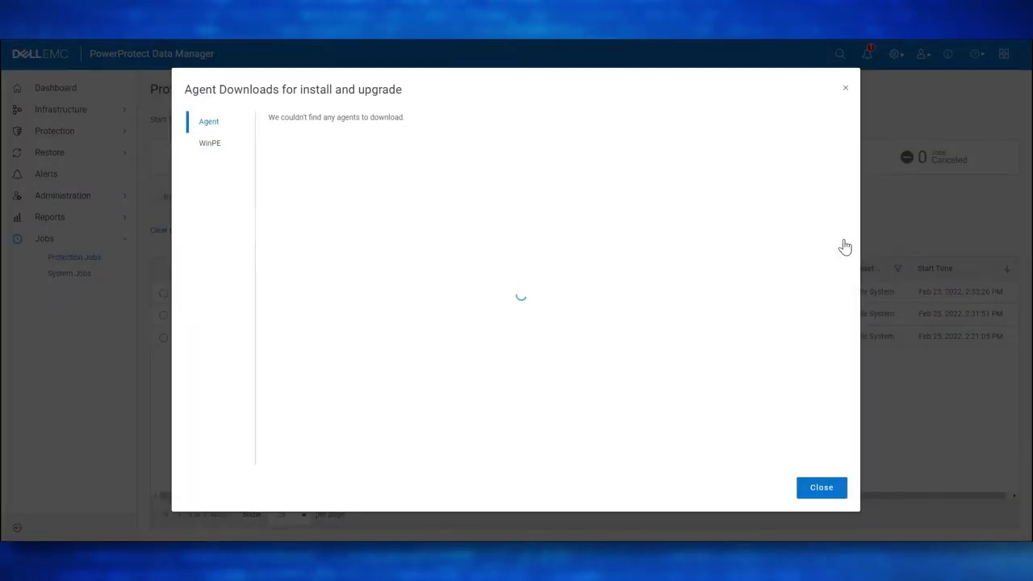
{"action": "left_click", "coordinate": [209, 145]}
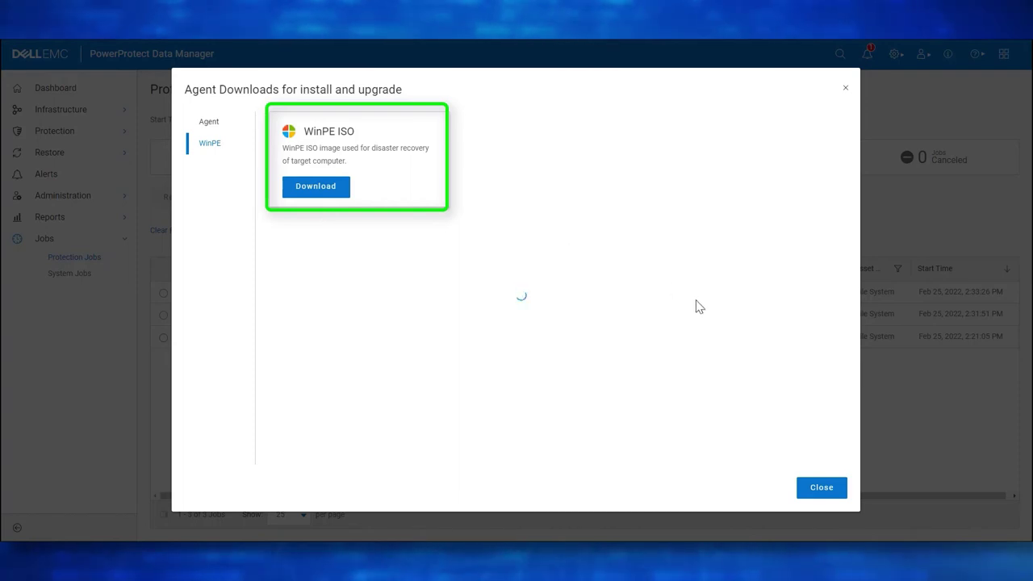
{"action": "left_click", "coordinate": [821, 487]}
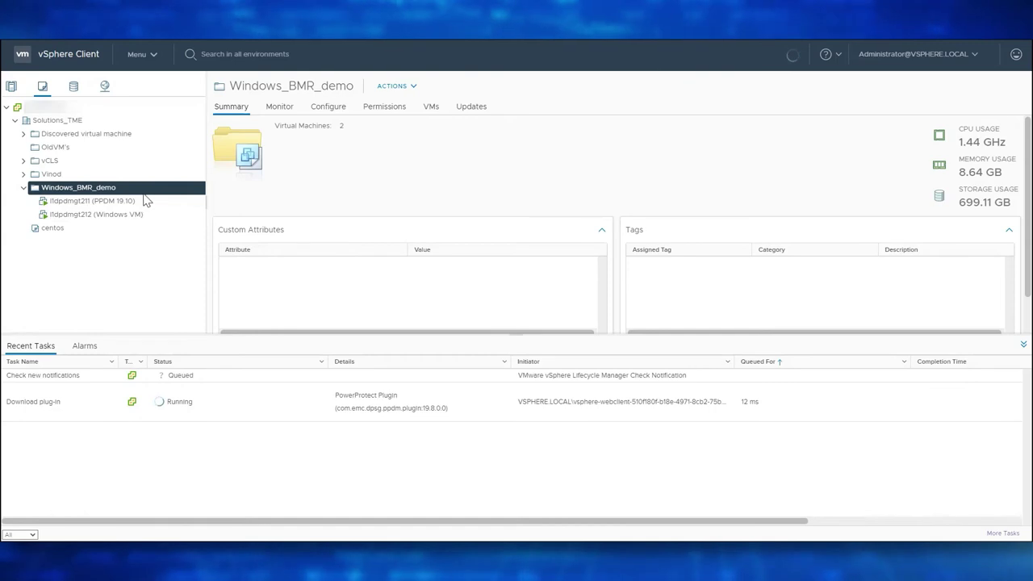
Power off the original l1dpdmgt212 Windows VM.
{"action": "left_click", "coordinate": [101, 216]}
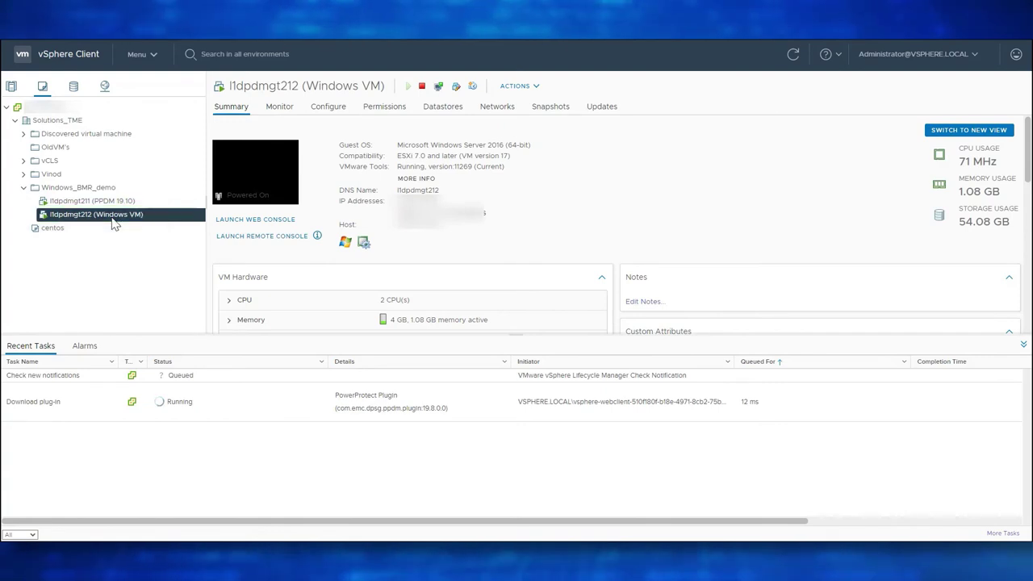
{"action": "right_click", "coordinate": [114, 224]}
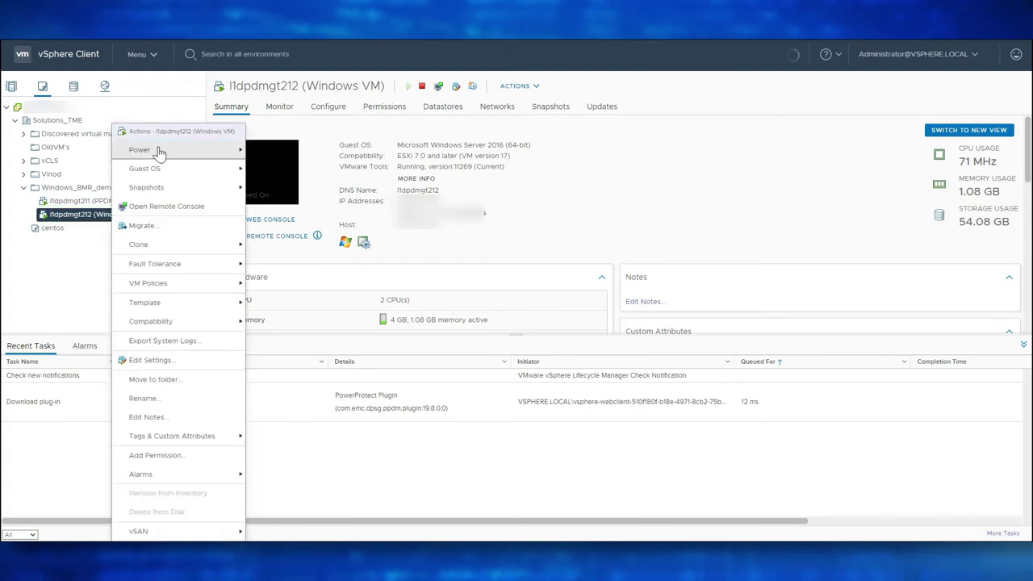
{"action": "mouse_move", "coordinate": [164, 153]}
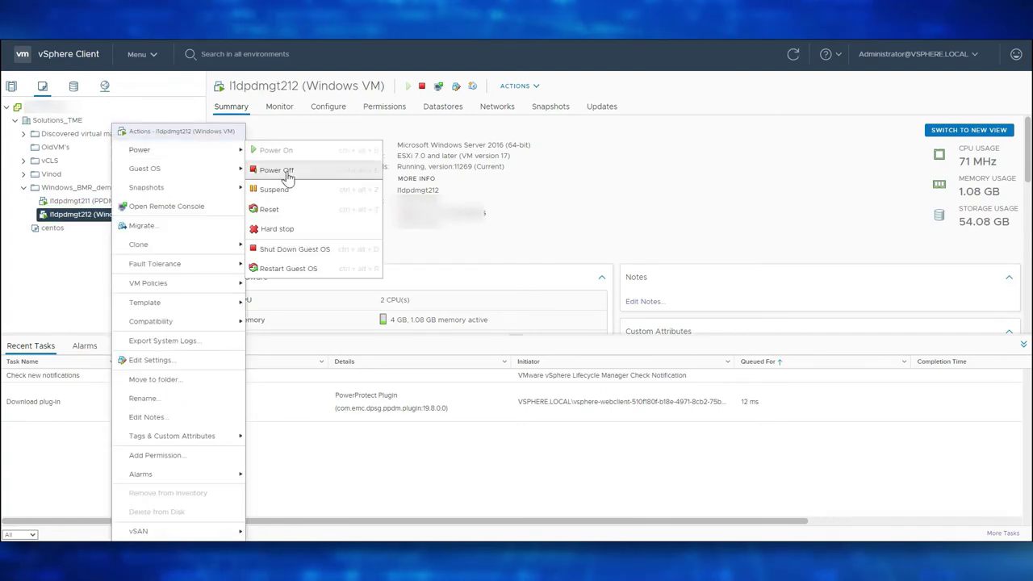
{"action": "left_click", "coordinate": [277, 170]}
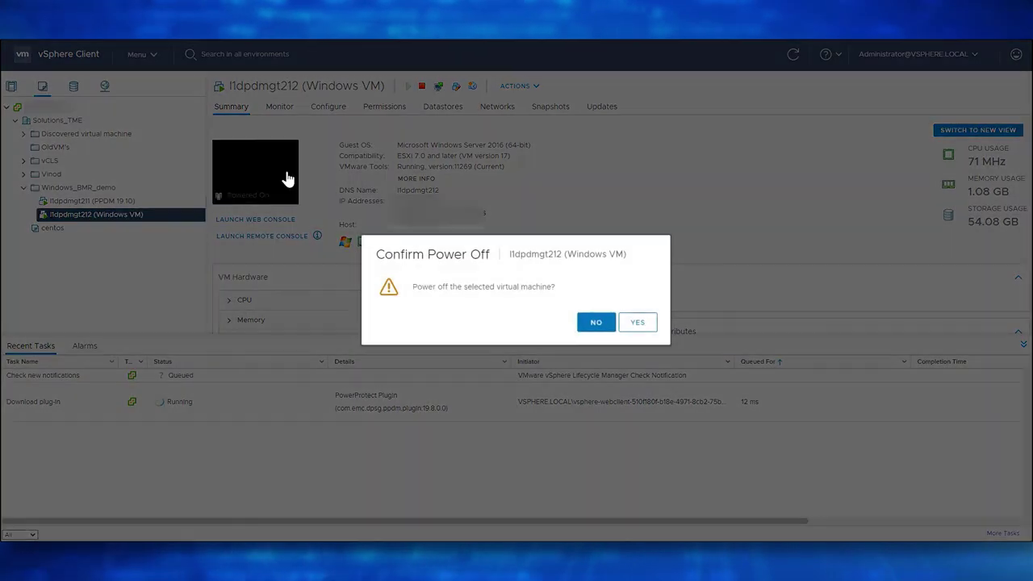
{"action": "left_click", "coordinate": [638, 322]}
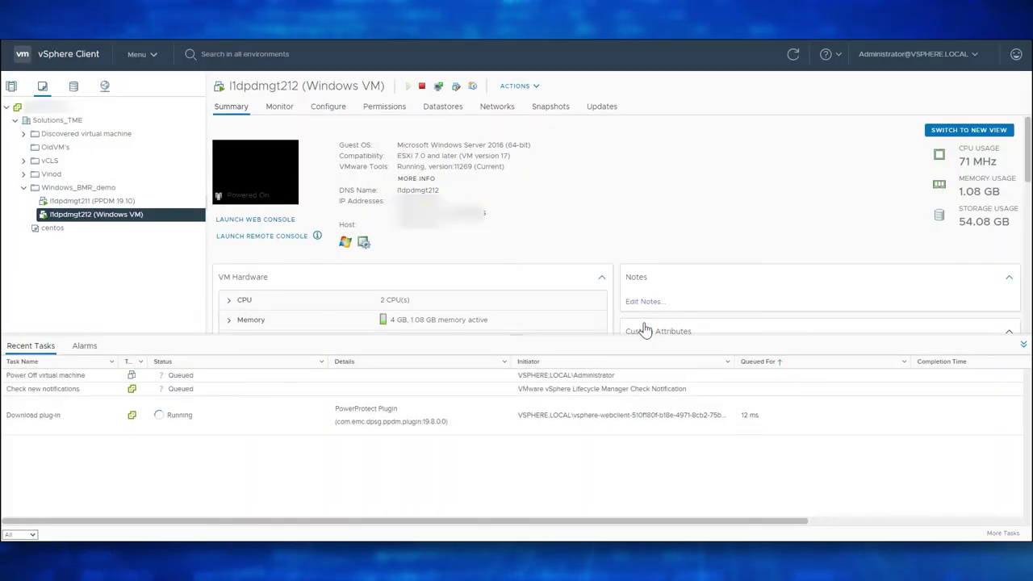
Delete the l1dpdmgt212 VM and its disks from disk.
{"action": "right_click", "coordinate": [136, 218]}
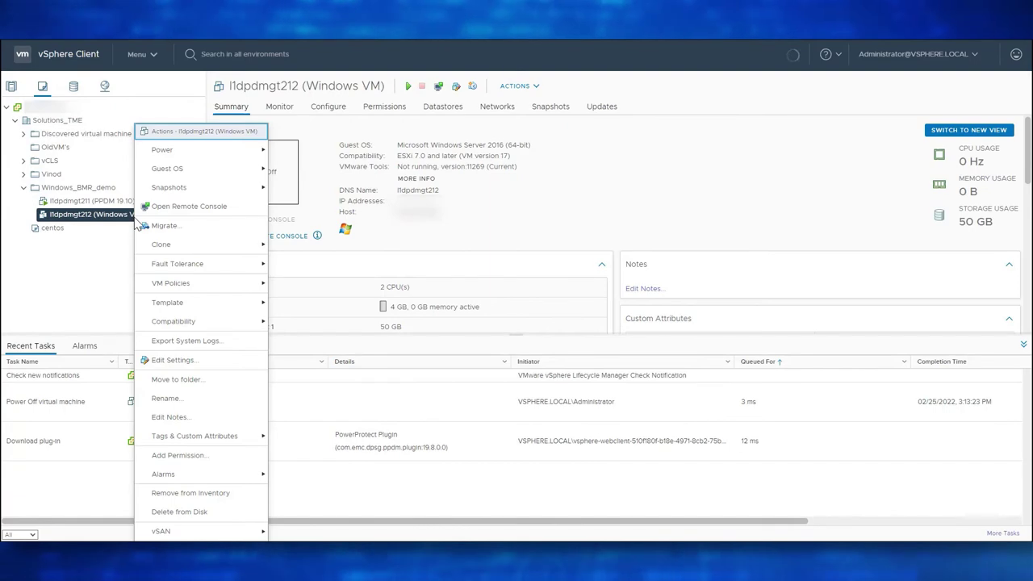
{"action": "left_click", "coordinate": [193, 512]}
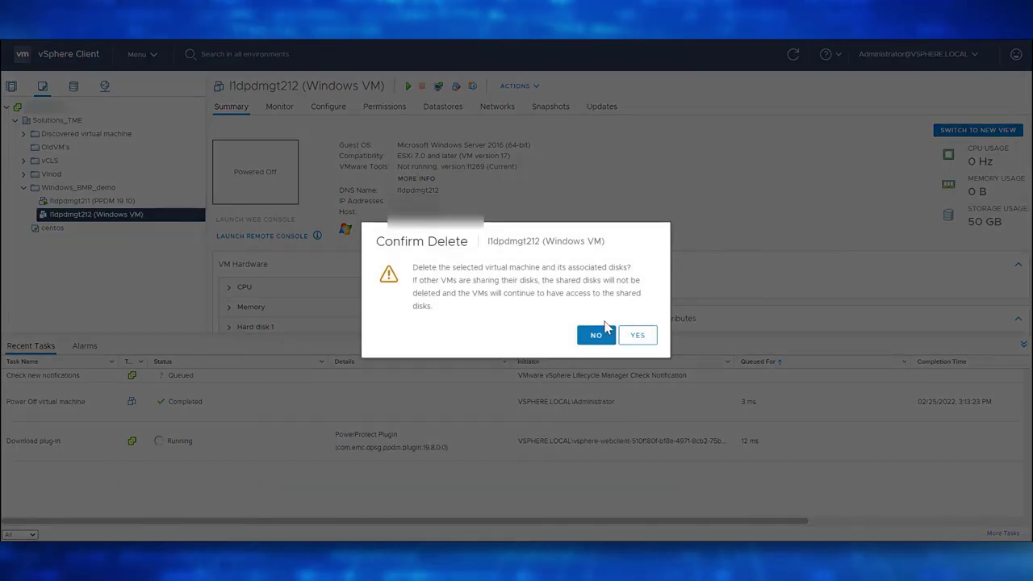
{"action": "left_click", "coordinate": [634, 337]}
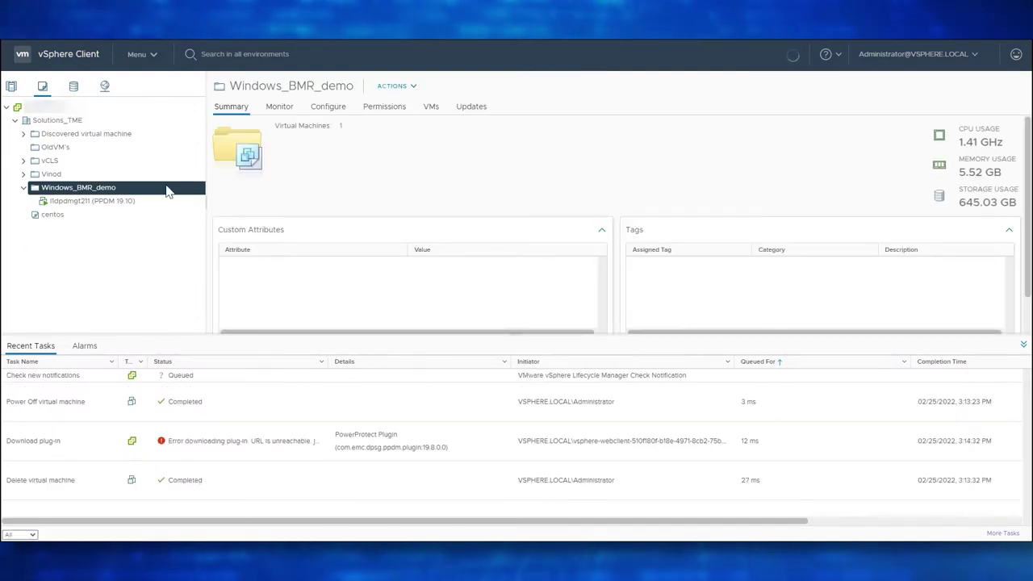
Start a new virtual machine in Windows_BMR_demo named l1dpdmgt212_BMR.
{"action": "right_click", "coordinate": [101, 192]}
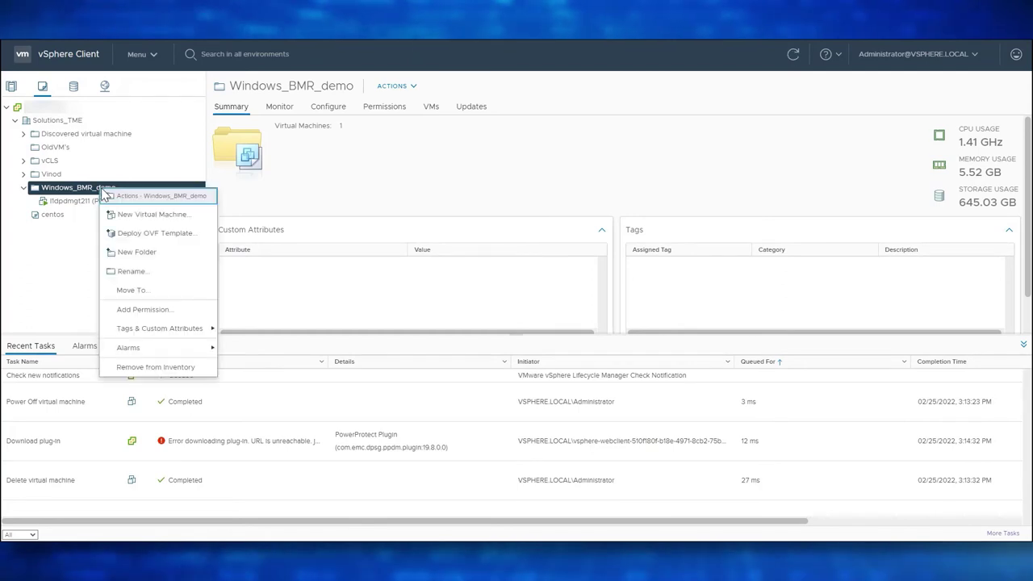
{"action": "left_click", "coordinate": [134, 213]}
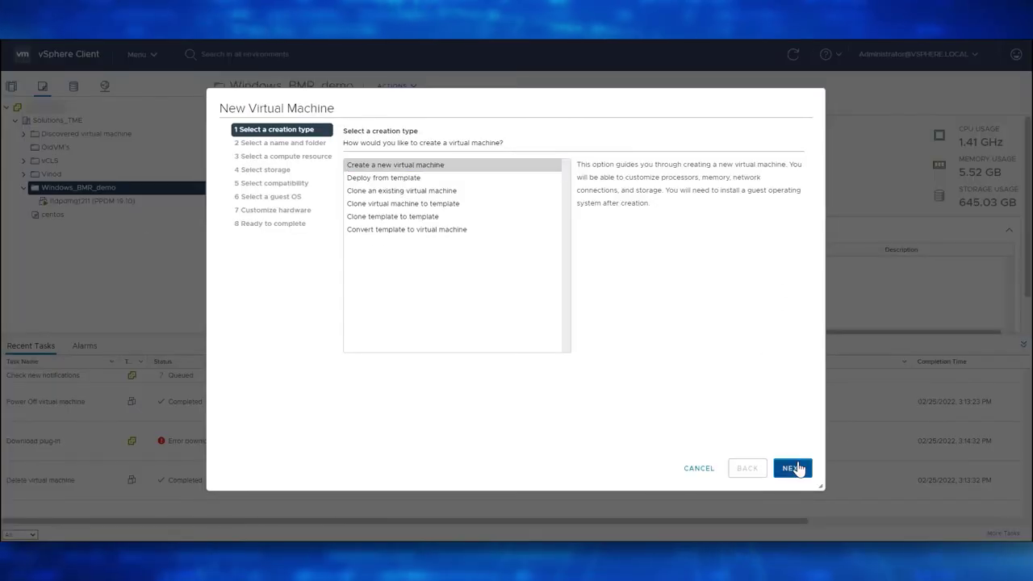
{"action": "left_click", "coordinate": [792, 468]}
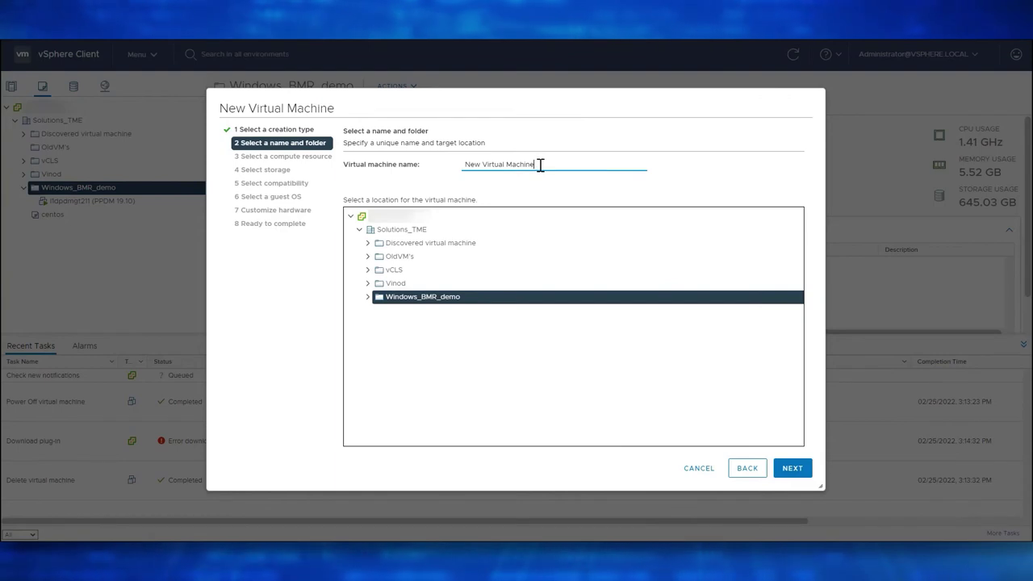
{"action": "triple_click", "coordinate": [534, 167]}
{"action": "type", "text": "l1dpd"}
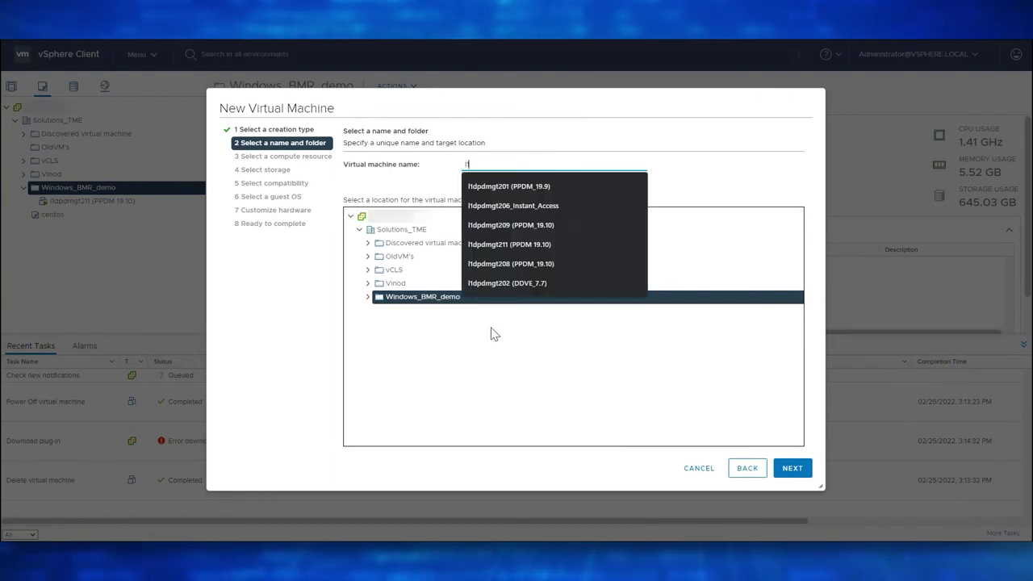
{"action": "type", "text": "mgt2"}
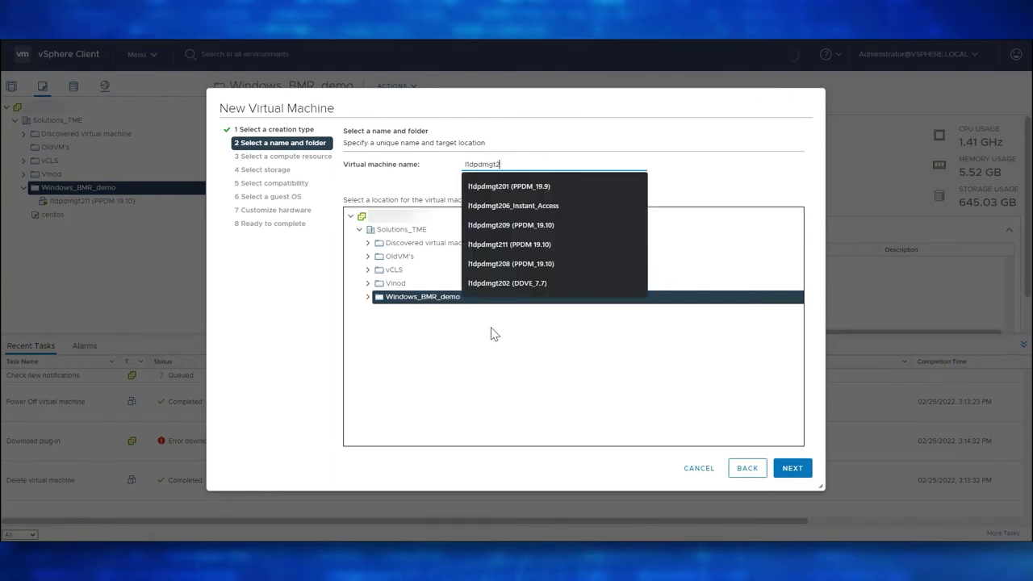
{"action": "type", "text": "12_BMR"}
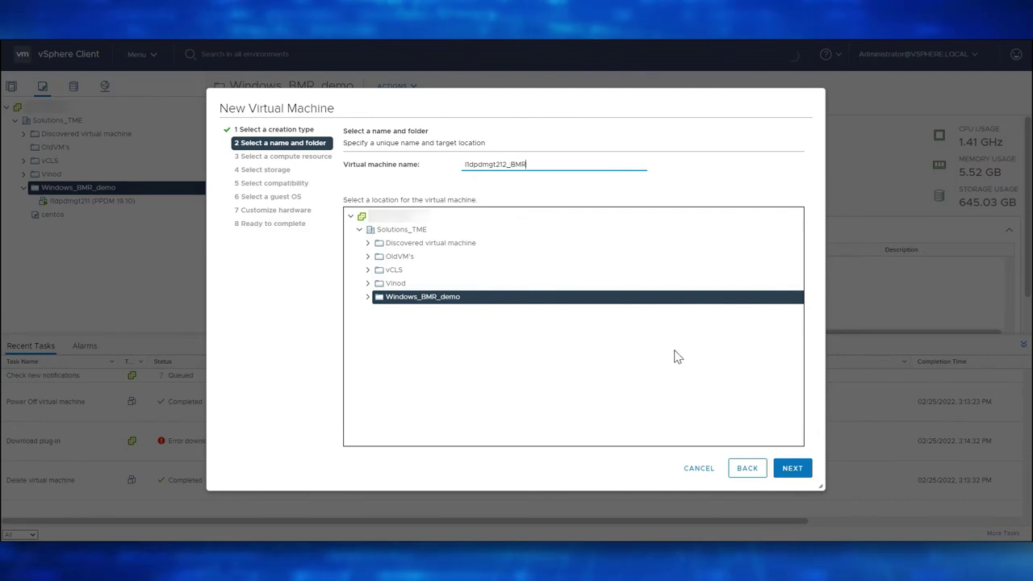
{"action": "left_click", "coordinate": [792, 466]}
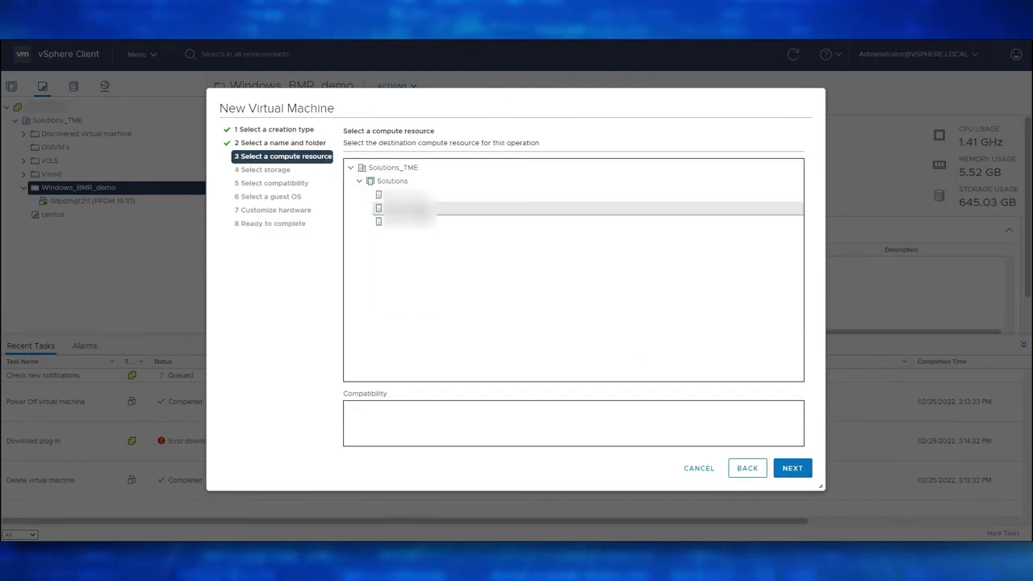
Place the VM on the second host and Unity_datastore_2 with ESXi 7.0 compatibility.
{"action": "left_click", "coordinate": [452, 208]}
{"action": "left_click", "coordinate": [792, 467]}
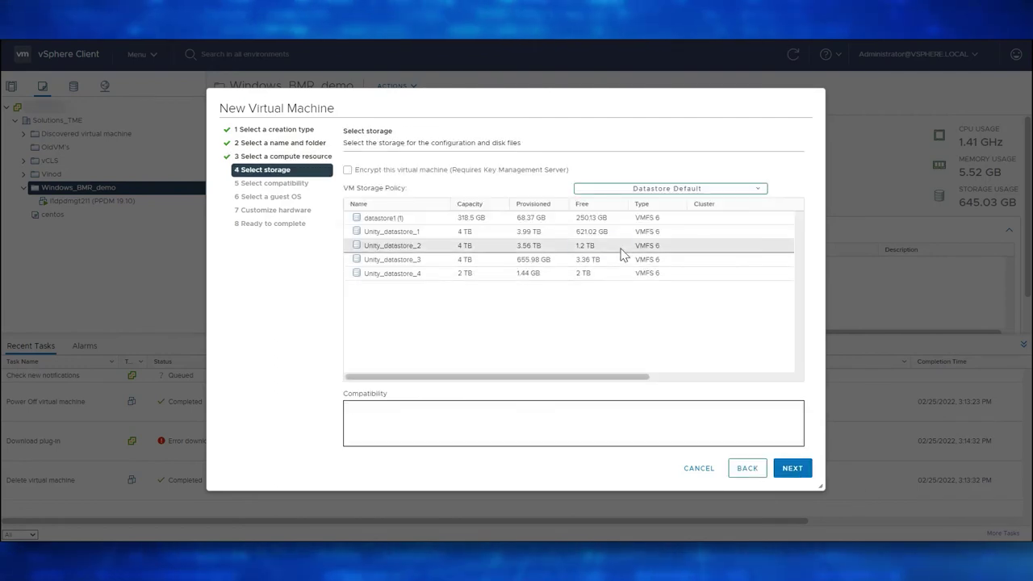
{"action": "left_click", "coordinate": [622, 249]}
{"action": "left_click", "coordinate": [779, 470]}
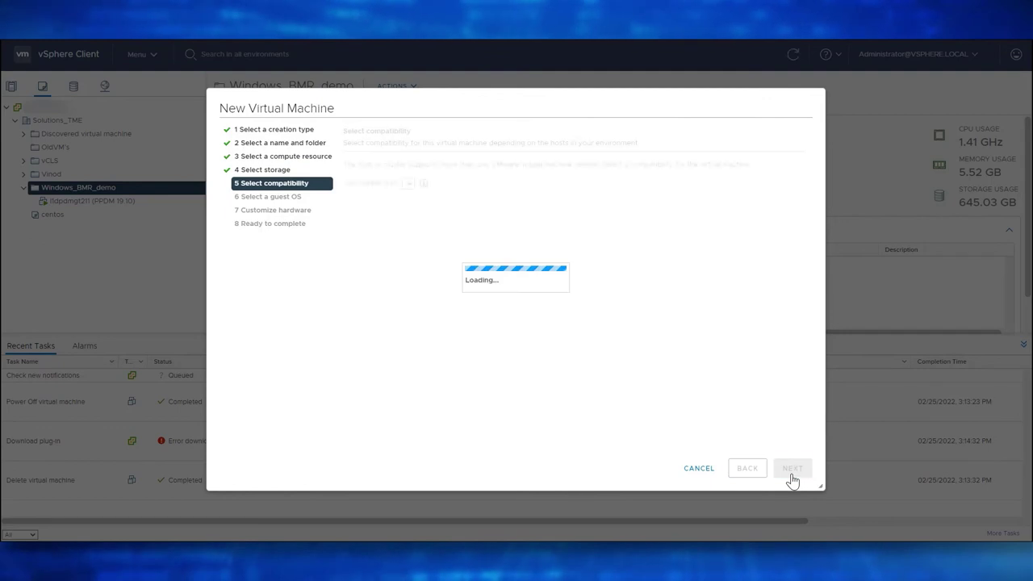
{"action": "left_click", "coordinate": [792, 476]}
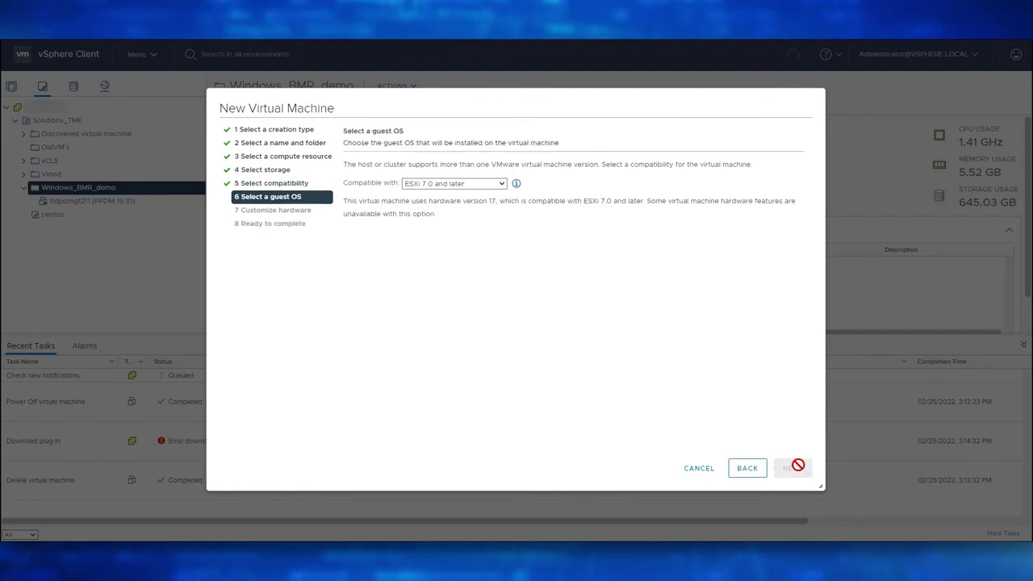
Set the guest OS to Windows Server 2016 (64-bit) and back the CD/DVD with a datastore ISO.
{"action": "left_click", "coordinate": [523, 206]}
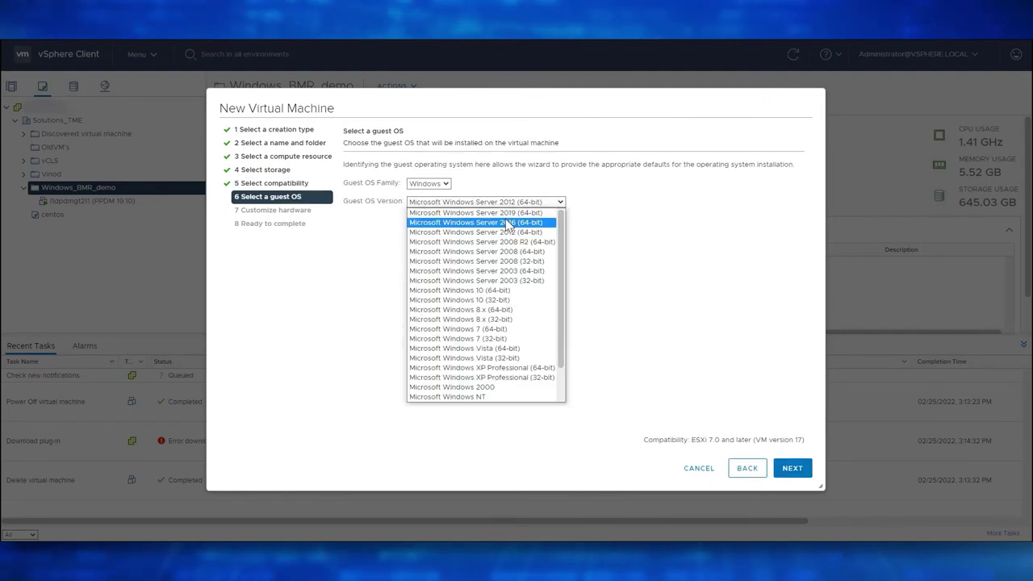
{"action": "left_click", "coordinate": [511, 228]}
{"action": "left_click", "coordinate": [792, 468]}
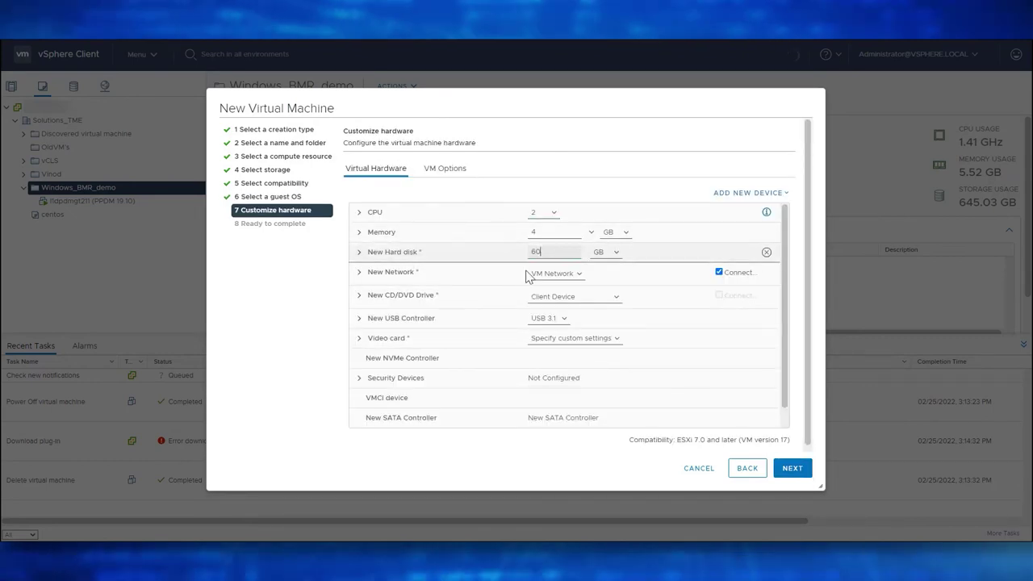
{"action": "left_click", "coordinate": [565, 296]}
{"action": "left_click", "coordinate": [559, 317]}
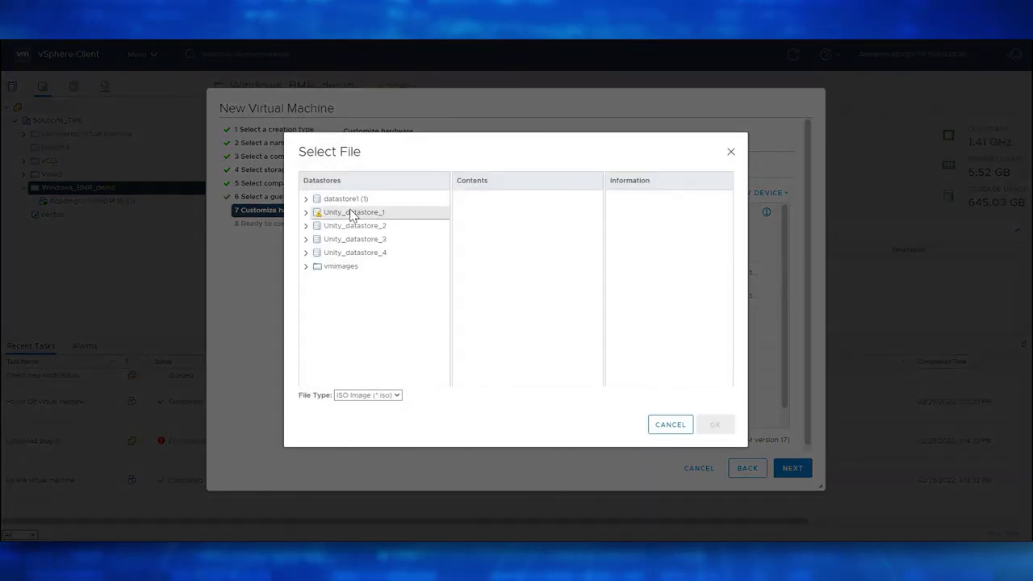
Attach winpe1910_win_x64.iso from the ISOs folder on Unity_datastore_1 to the CD/DVD drive.
{"action": "left_click", "coordinate": [349, 212]}
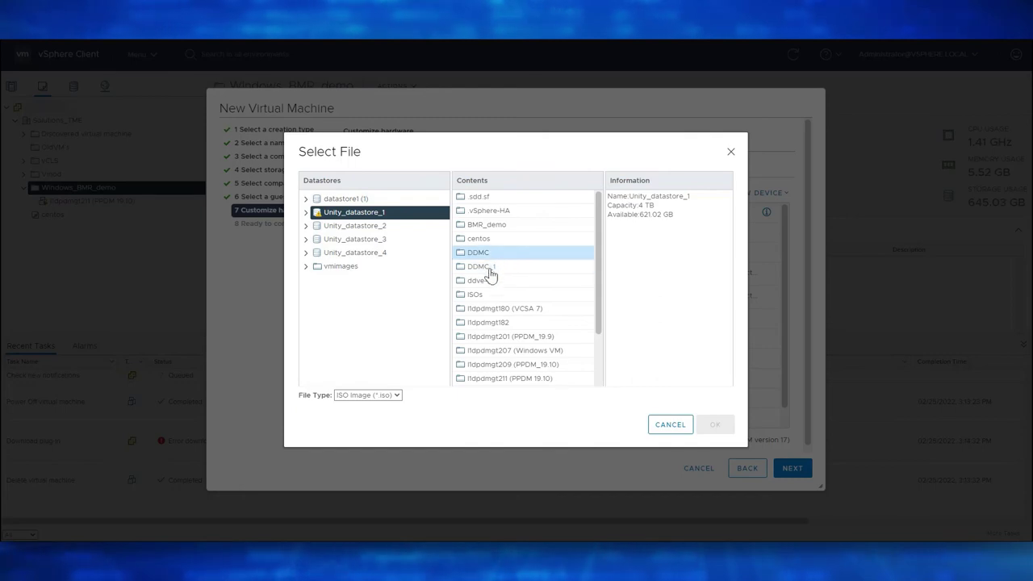
{"action": "double_click", "coordinate": [540, 295]}
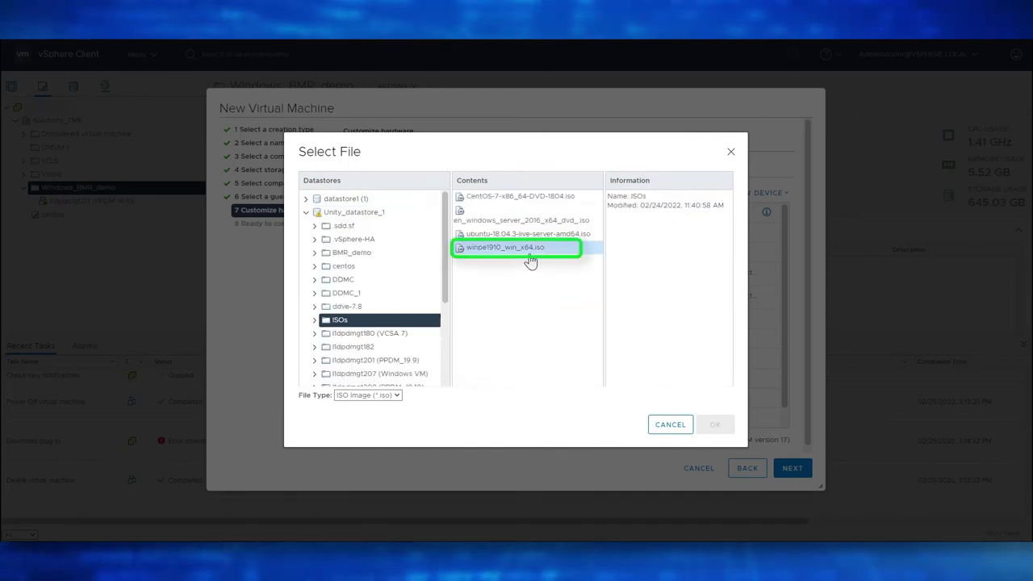
{"action": "left_click", "coordinate": [530, 258]}
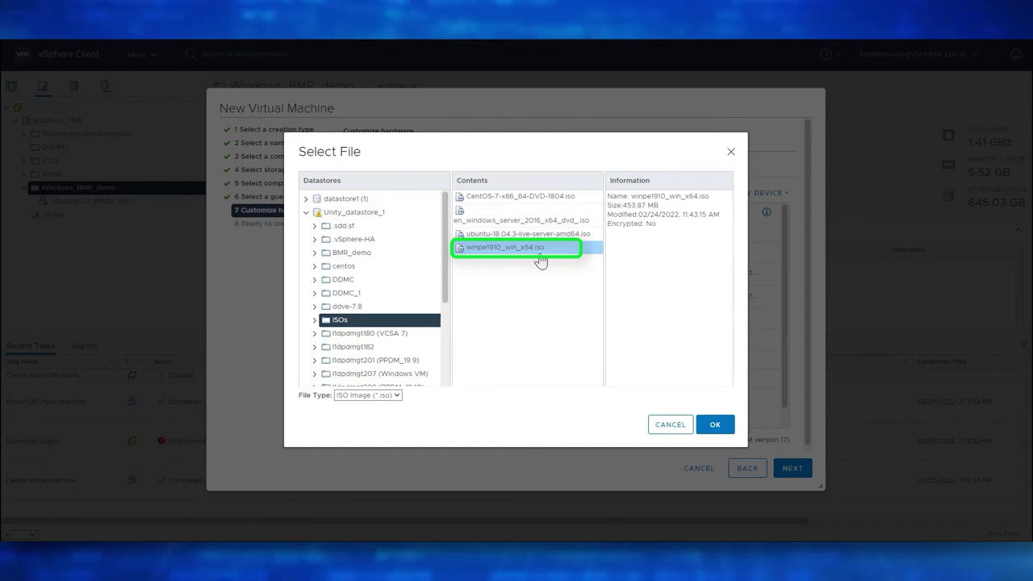
{"action": "left_click", "coordinate": [715, 425]}
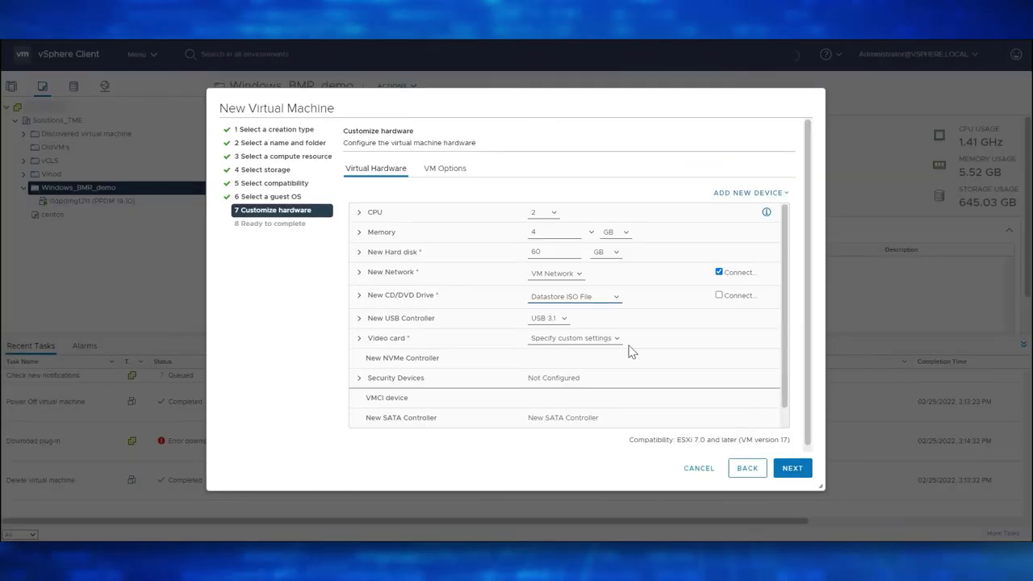
Set the CD/DVD drive to connect and create the l1dpdmgt212_BMR VM.
{"action": "left_click", "coordinate": [718, 296]}
{"action": "scroll", "coordinate": [604, 311], "scroll_direction": "down", "scroll_amount": 1}
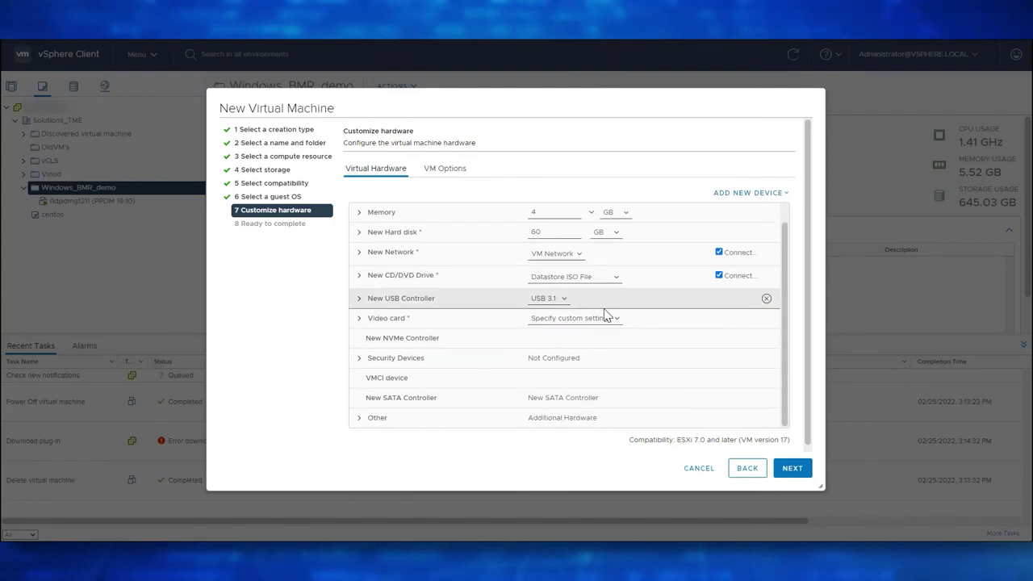
{"action": "left_click", "coordinate": [792, 468]}
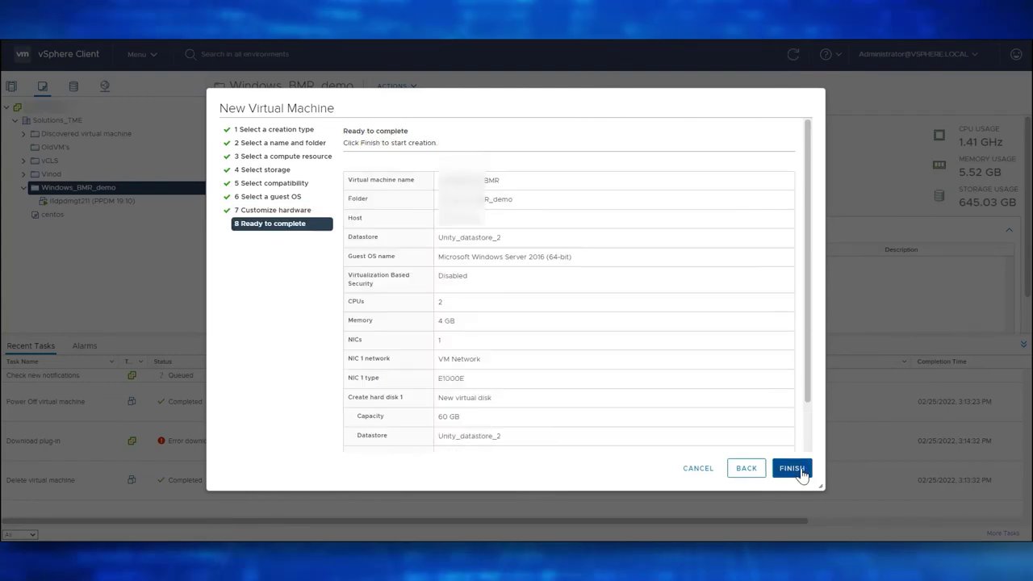
{"action": "scroll", "coordinate": [646, 266], "scroll_direction": "down", "scroll_amount": 3}
{"action": "left_click", "coordinate": [790, 467]}
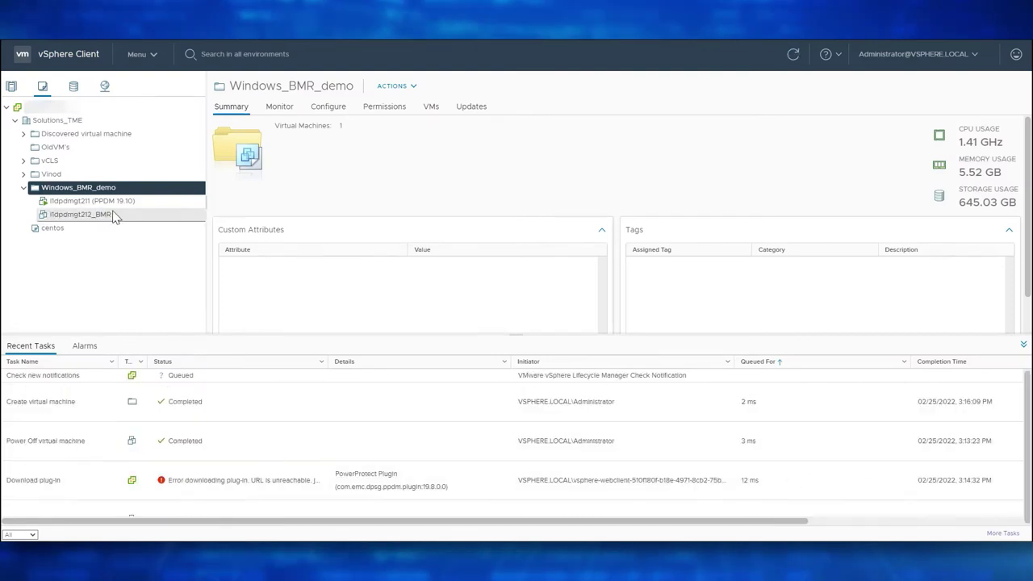
Power on the new l1dpdmgt212_BMR VM.
{"action": "left_click", "coordinate": [117, 216]}
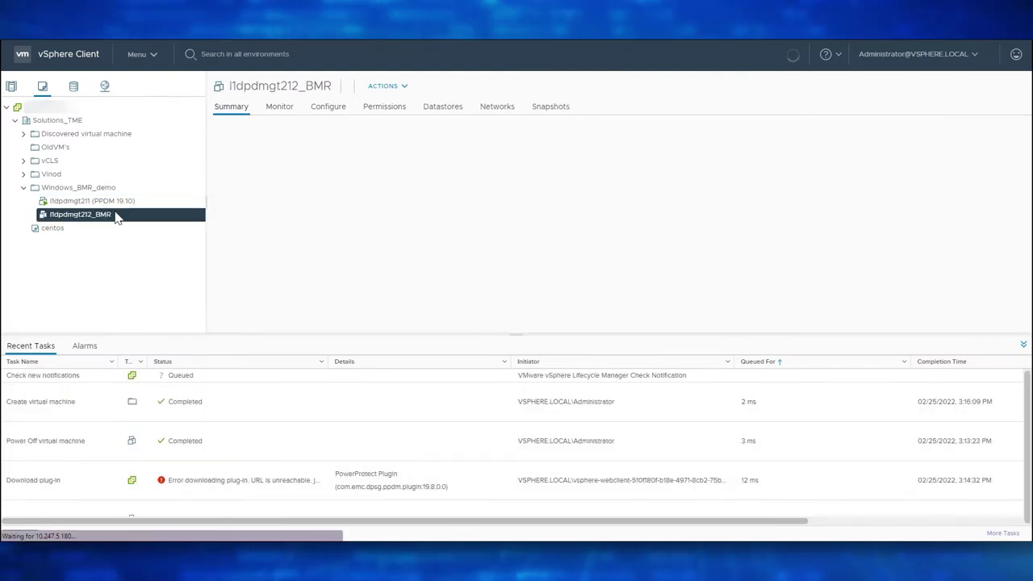
{"action": "right_click", "coordinate": [119, 217]}
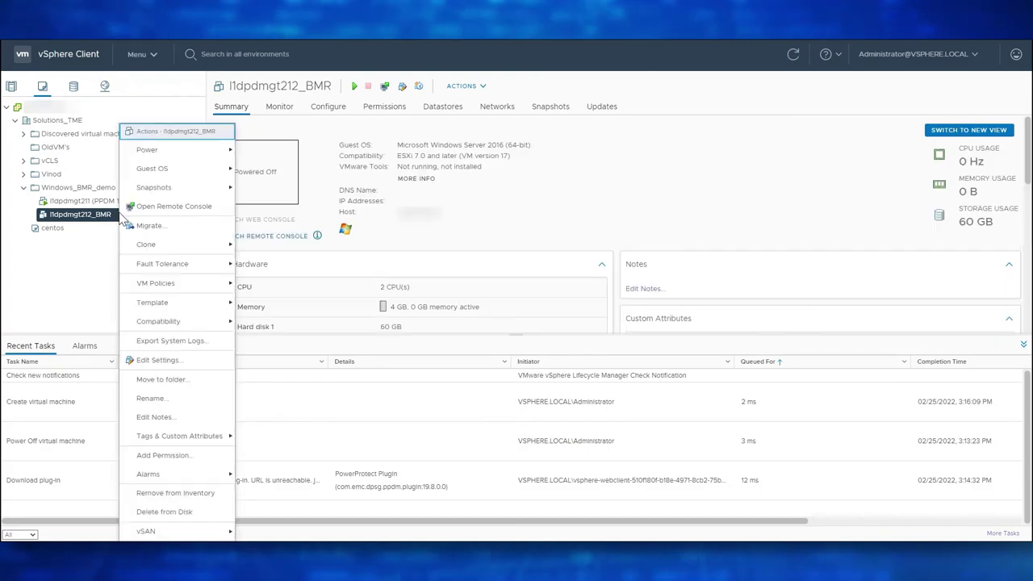
{"action": "mouse_move", "coordinate": [182, 156]}
{"action": "left_click", "coordinate": [266, 151]}
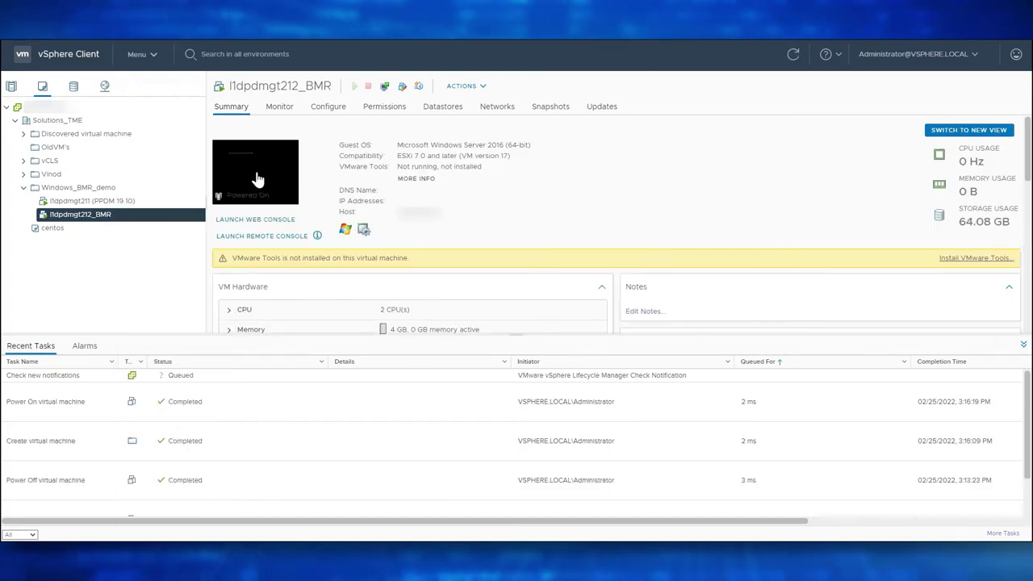
Open the VM's web console and boot from the attached WinPE ISO.
{"action": "left_click", "coordinate": [258, 179]}
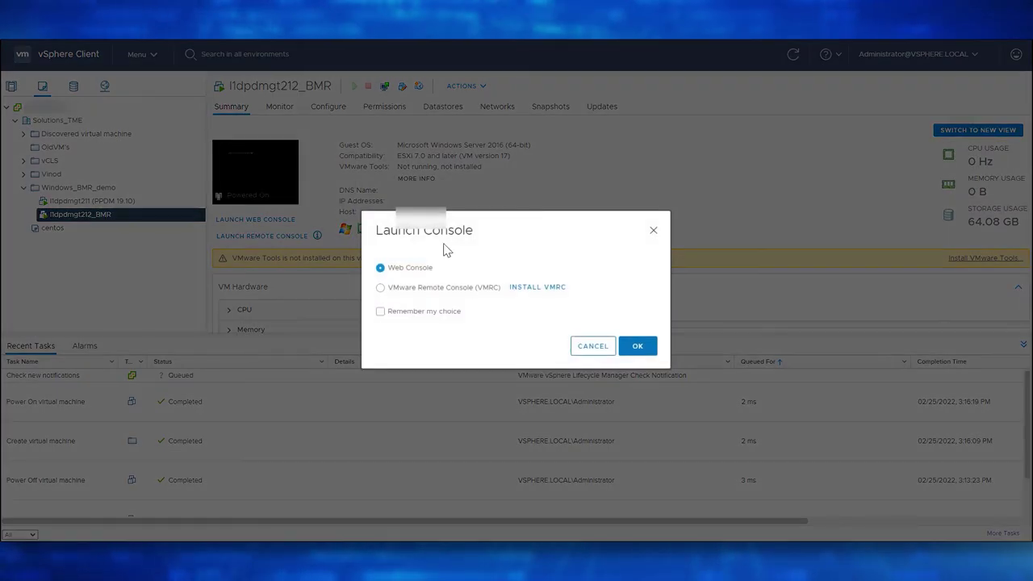
{"action": "left_click", "coordinate": [634, 351]}
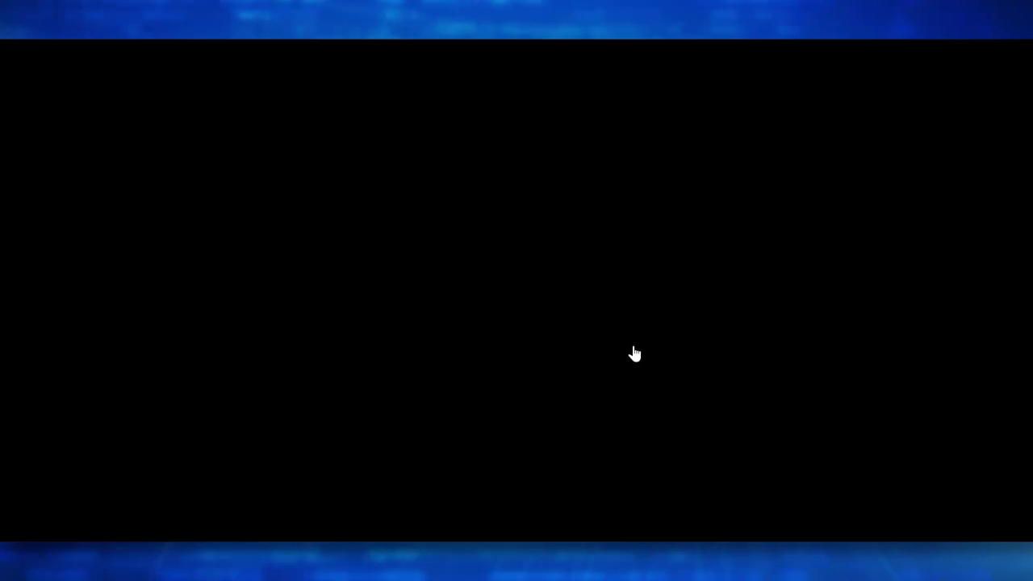
{"action": "key", "text": "Return"}
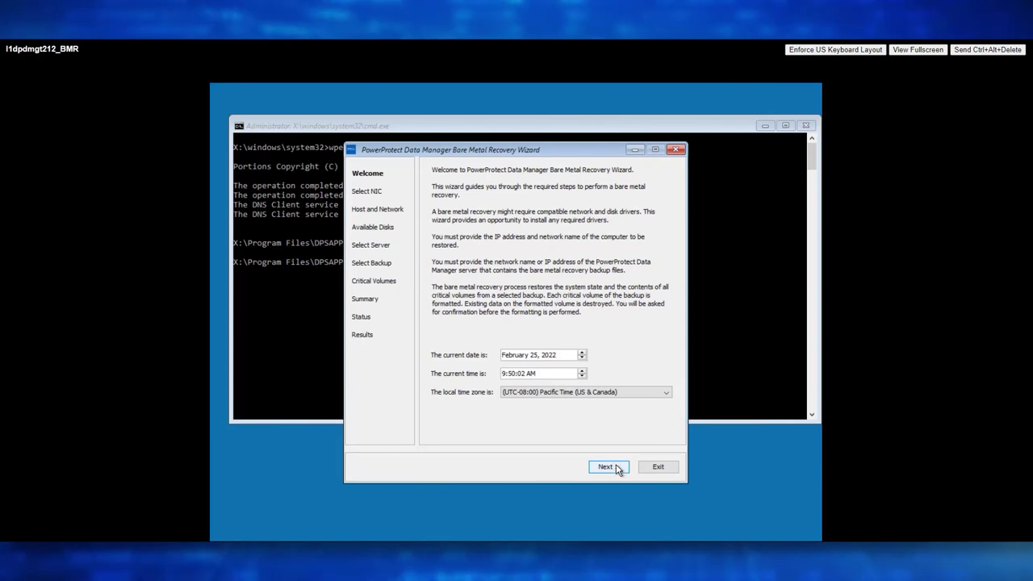
Set hostname l1dpdmgt212_bmr with static IPv4 and manual DNS, leaving the DNS domain empty.
{"action": "left_click", "coordinate": [608, 467]}
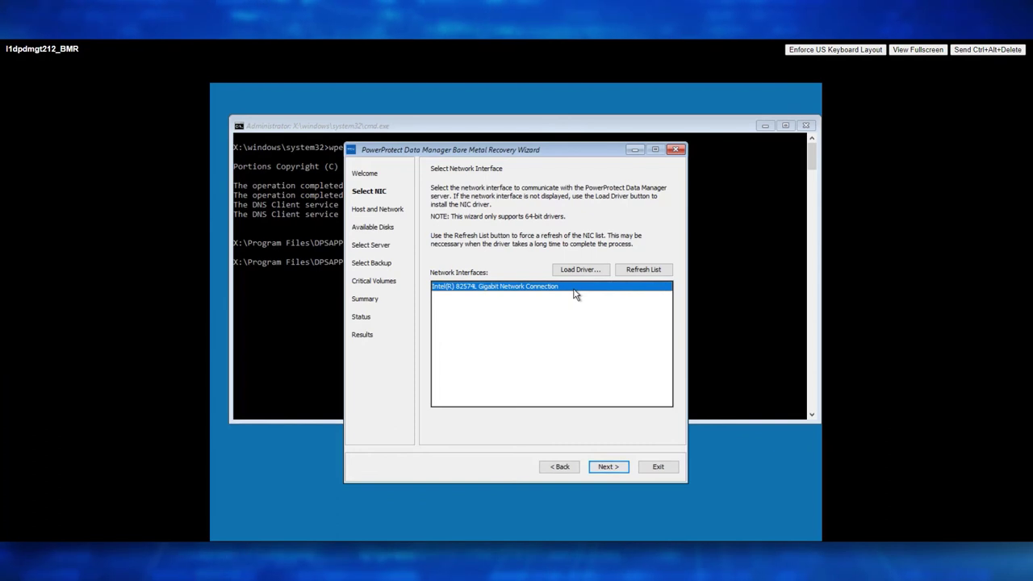
{"action": "left_click", "coordinate": [606, 467]}
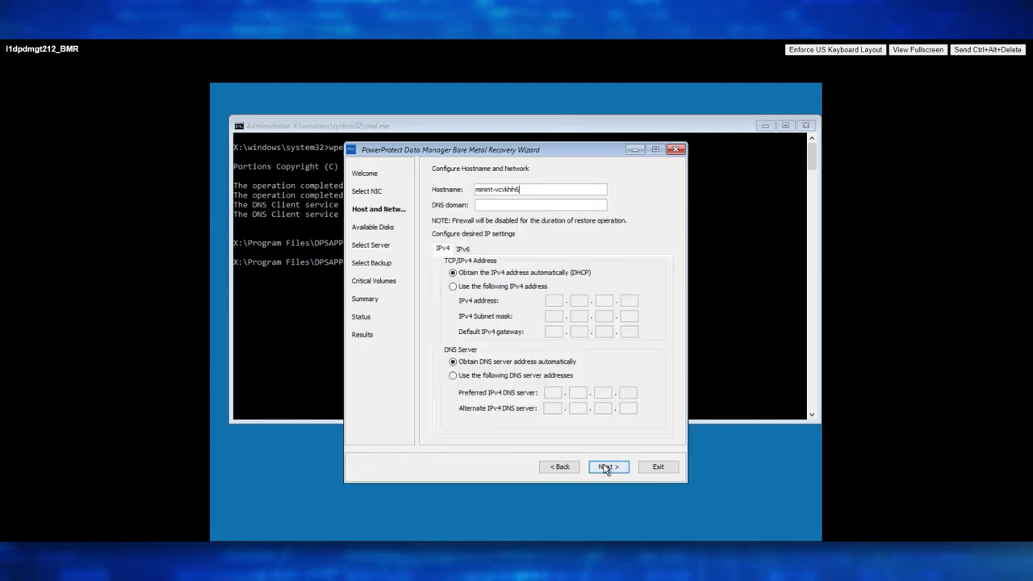
{"action": "key", "text": "ctrl+a"}
{"action": "key", "text": "BackSpace"}
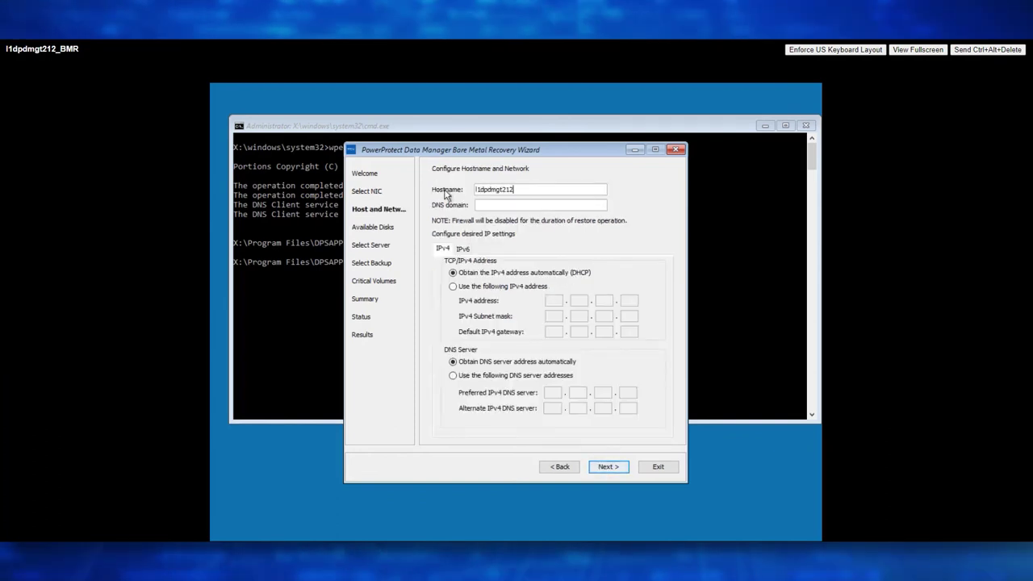
{"action": "left_click", "coordinate": [453, 286]}
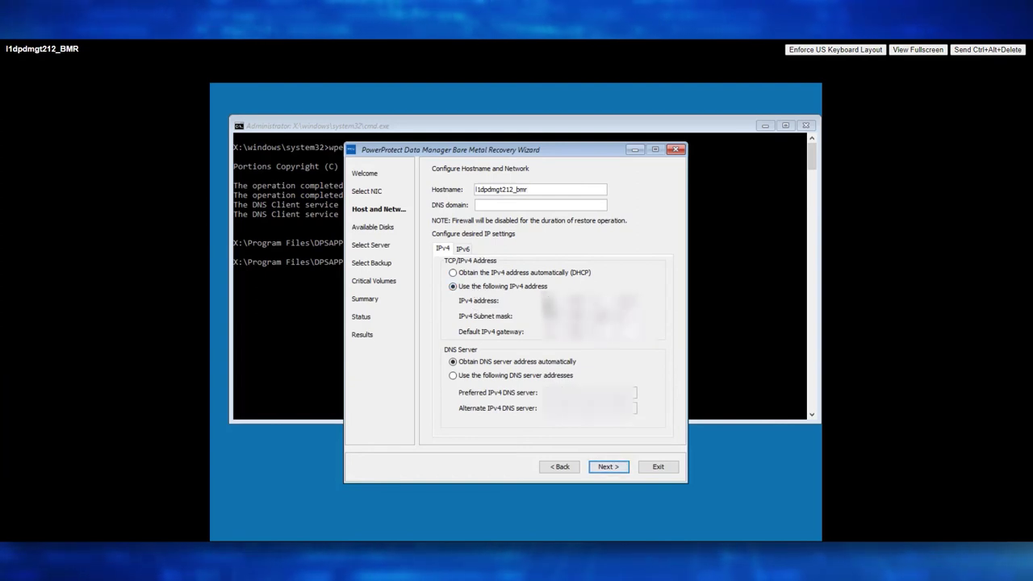
{"action": "left_click", "coordinate": [505, 375]}
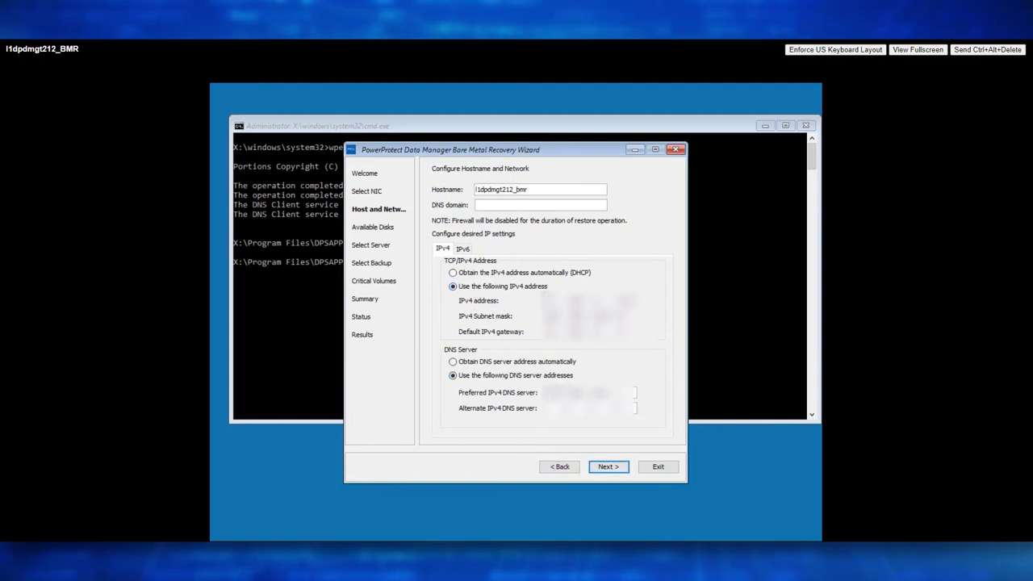
{"action": "key", "text": "Return"}
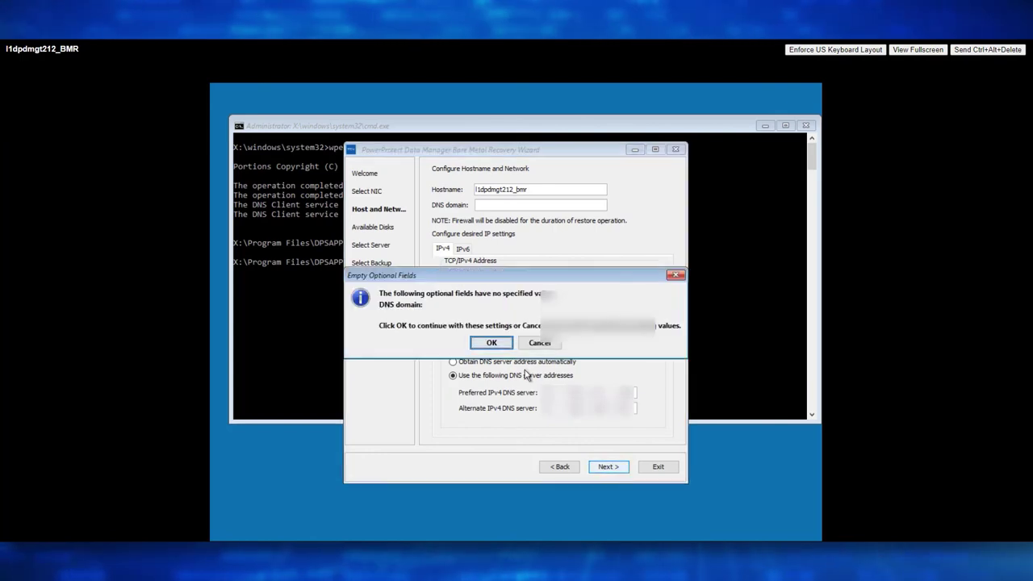
{"action": "key", "text": "Return"}
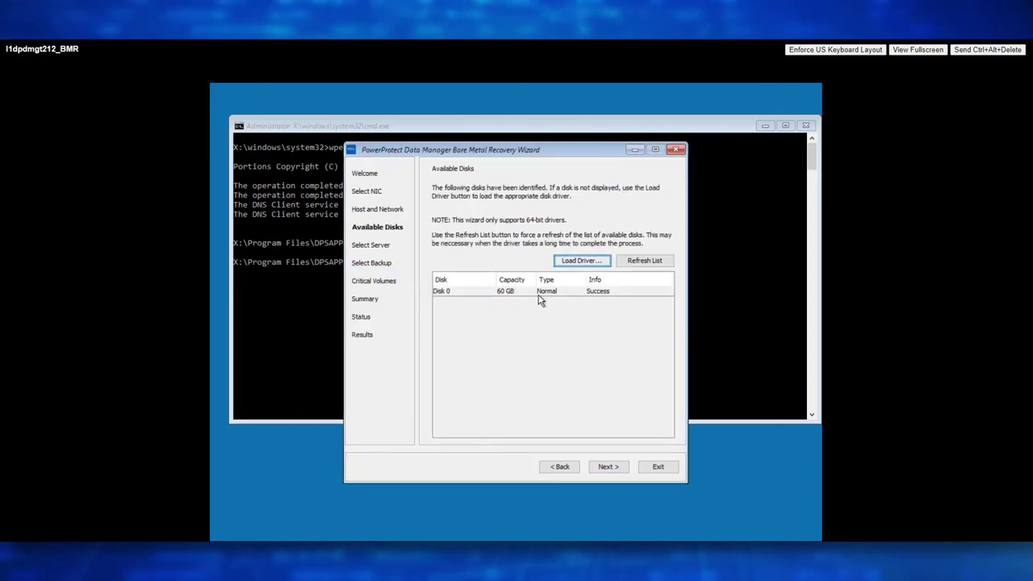
Accept the 60 GB disk, enter the server credentials, and choose the 2022-02-25 l1dpdmgt212 backup.
{"action": "left_click", "coordinate": [607, 466]}
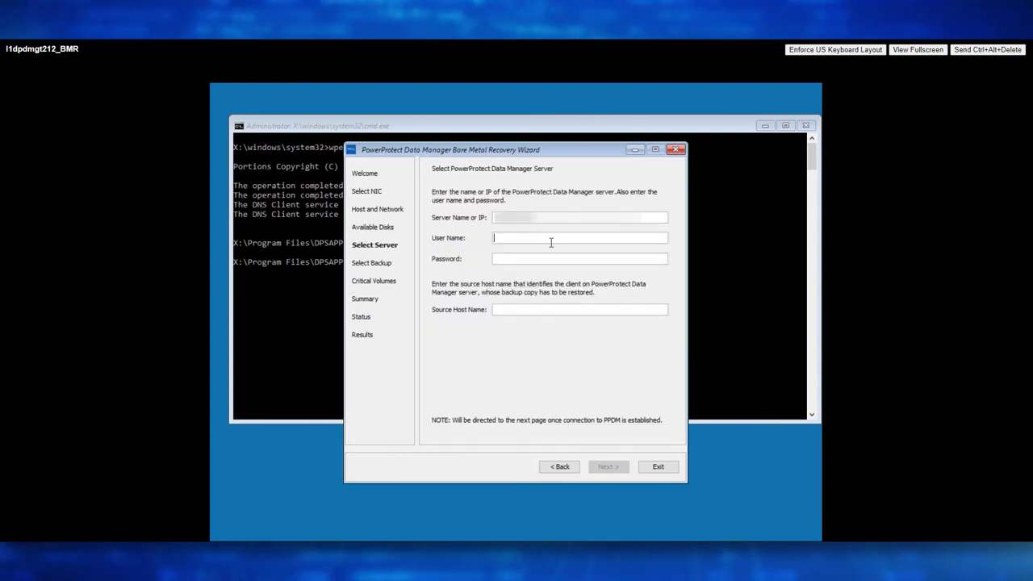
{"action": "type", "text": "admin"}
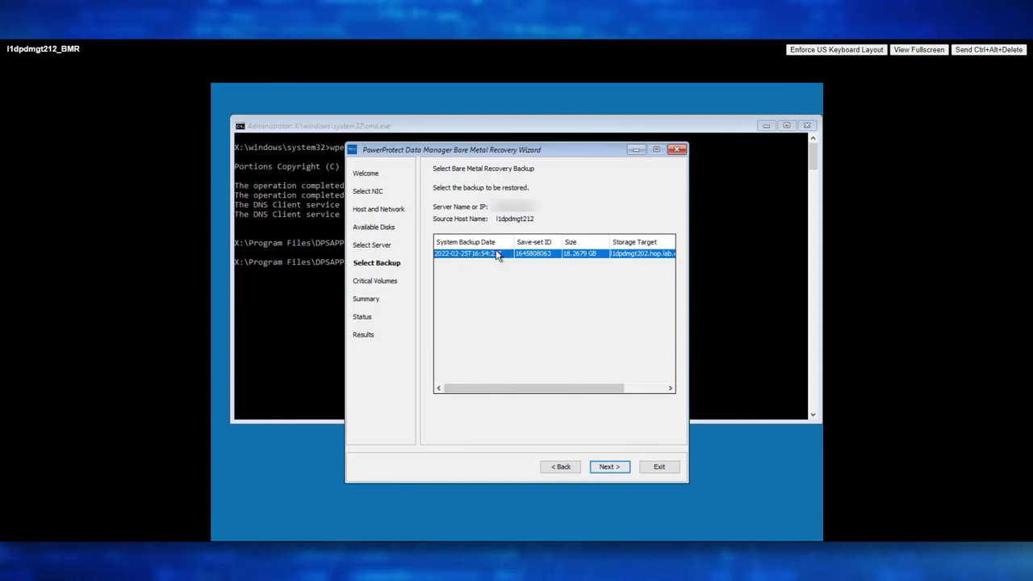
{"action": "left_click", "coordinate": [612, 468]}
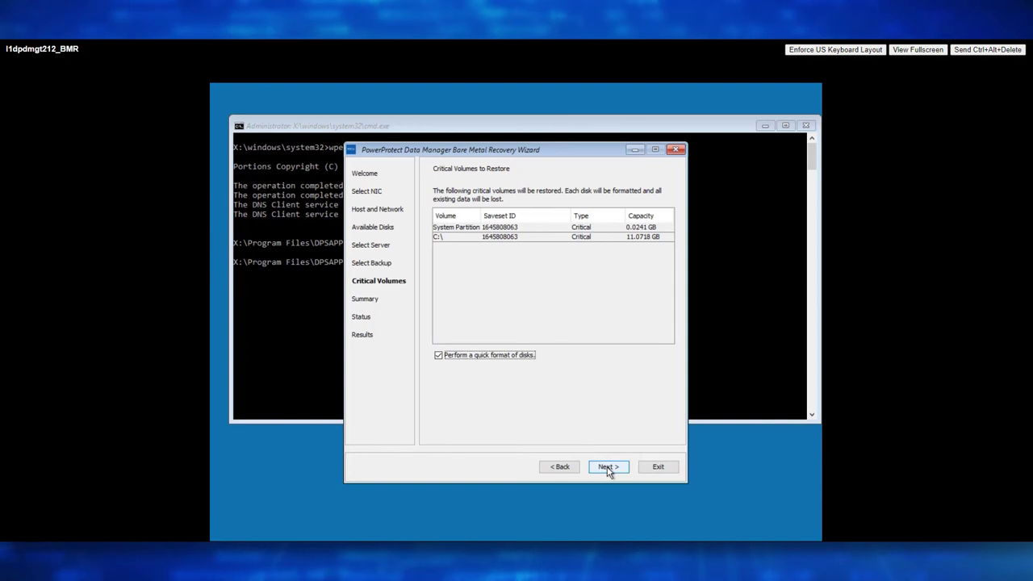
Quick-format the critical volumes and start the confirmed restore.
{"action": "left_click", "coordinate": [607, 468]}
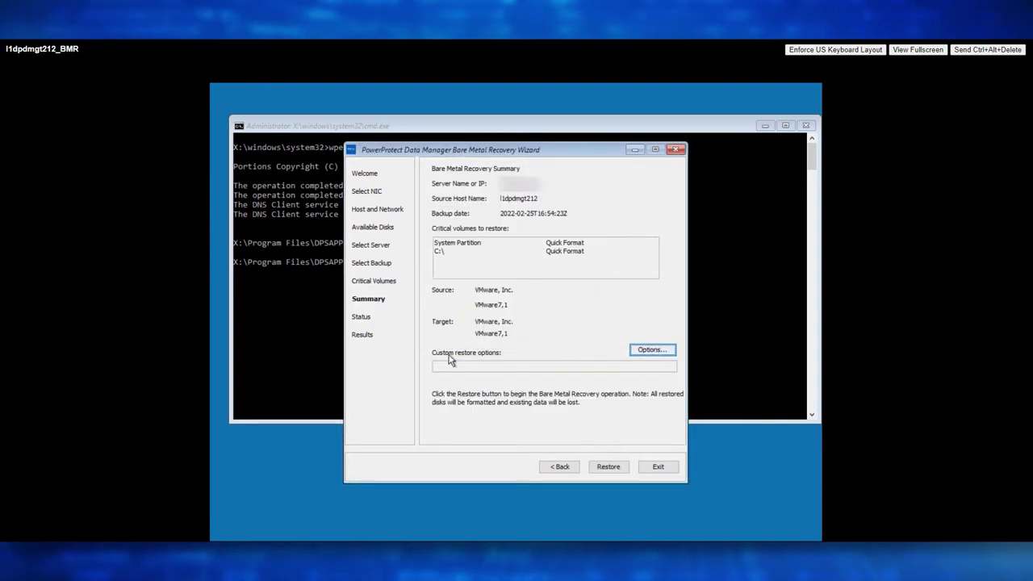
{"action": "left_click", "coordinate": [608, 468]}
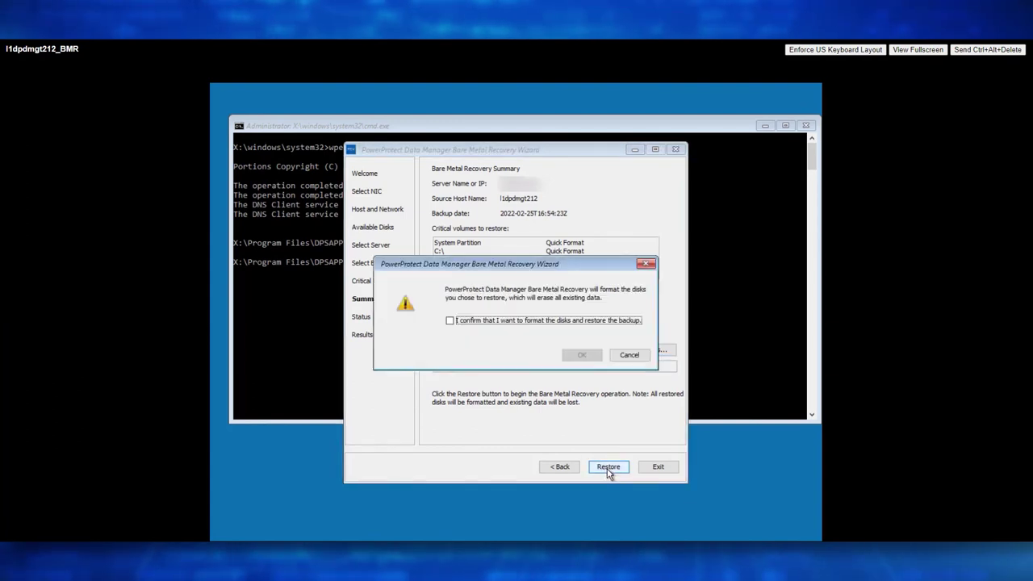
{"action": "left_click", "coordinate": [449, 321]}
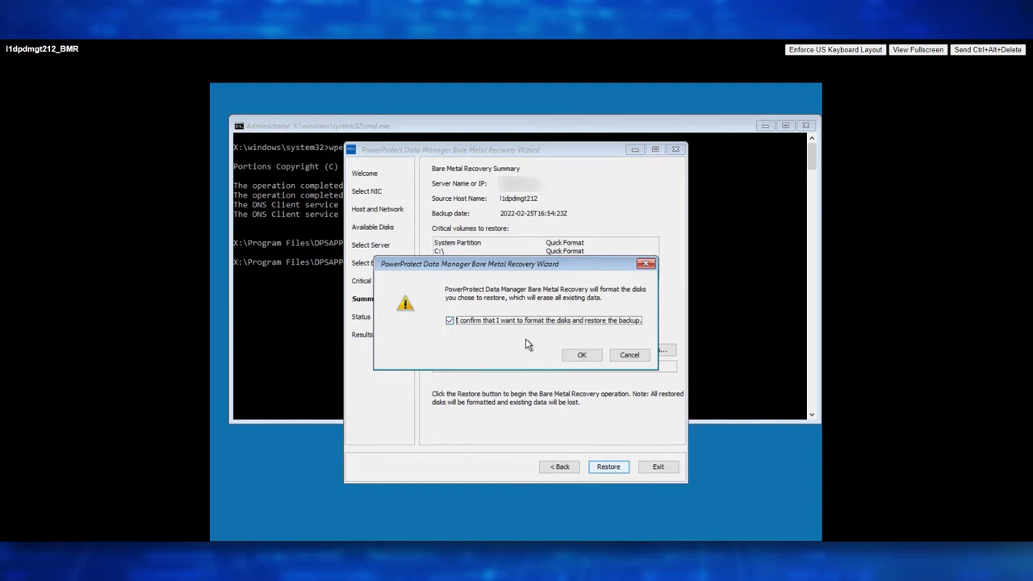
{"action": "left_click", "coordinate": [581, 356]}
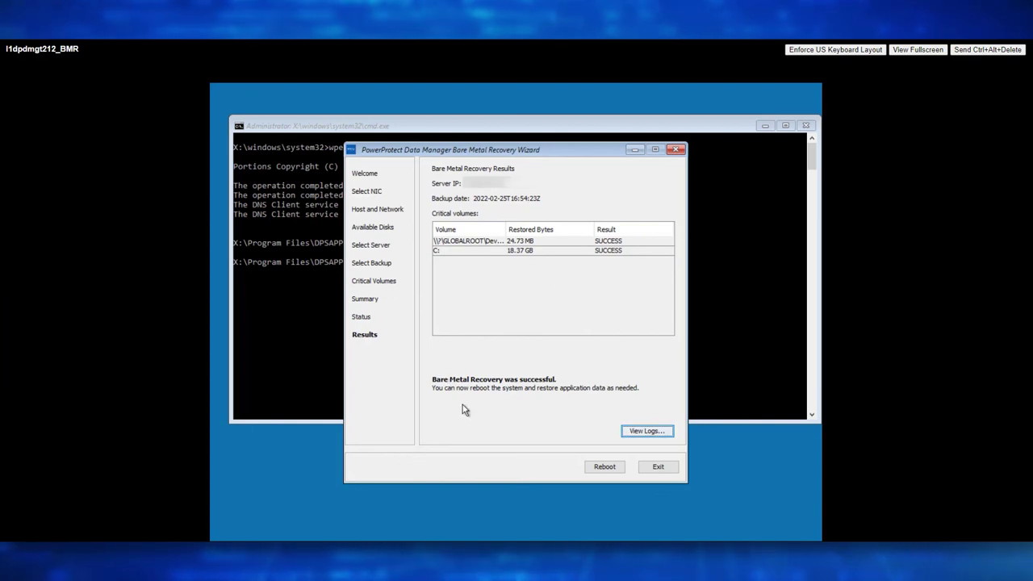
Reboot the recovered system once both critical volumes show SUCCESS.
{"action": "left_click", "coordinate": [603, 471]}
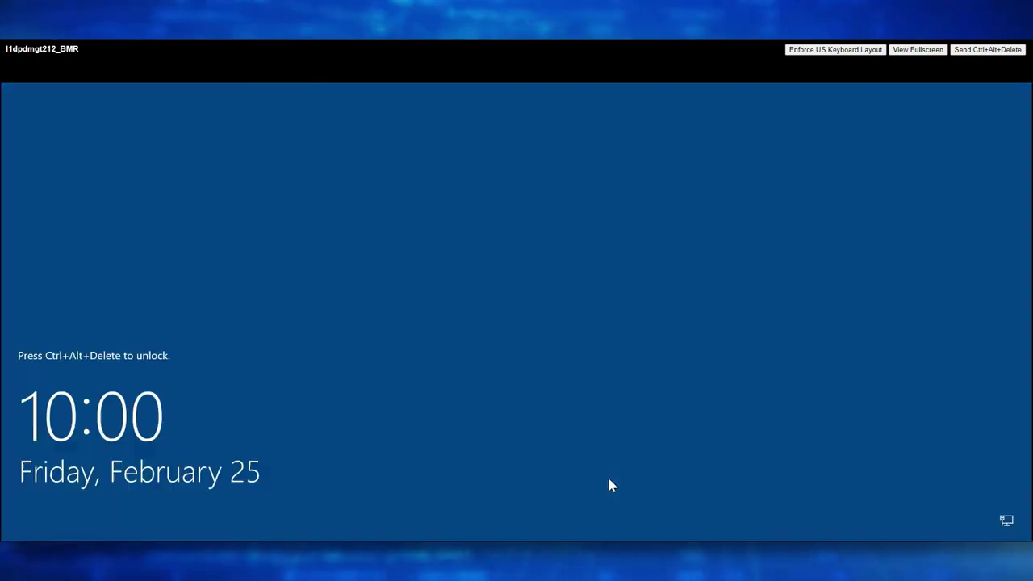
Sign in to the restored server as Administrator.
{"action": "key", "text": "ctrl+alt+Delete"}
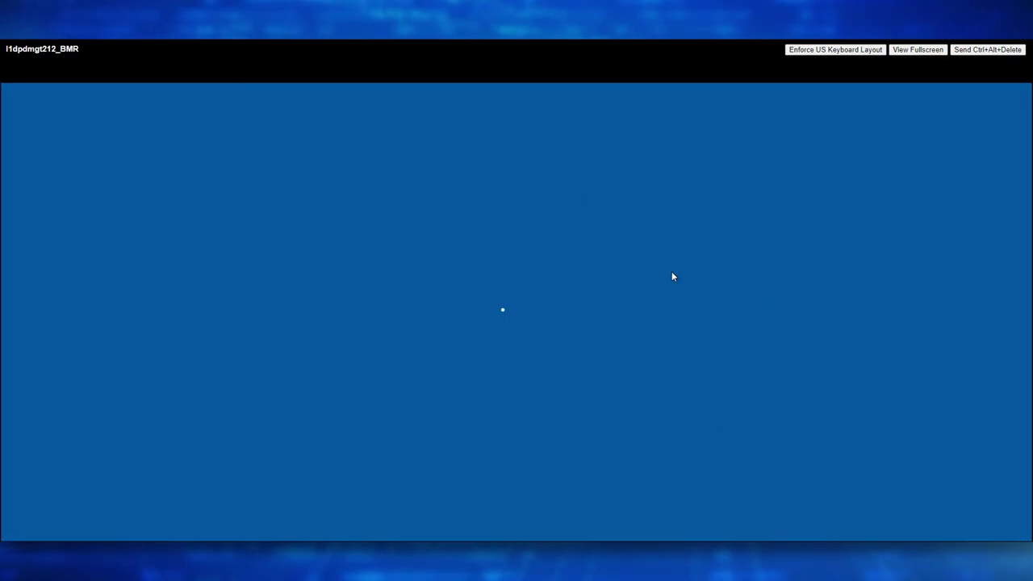
{"action": "type", "text": "********"}
{"action": "key", "text": "Return"}
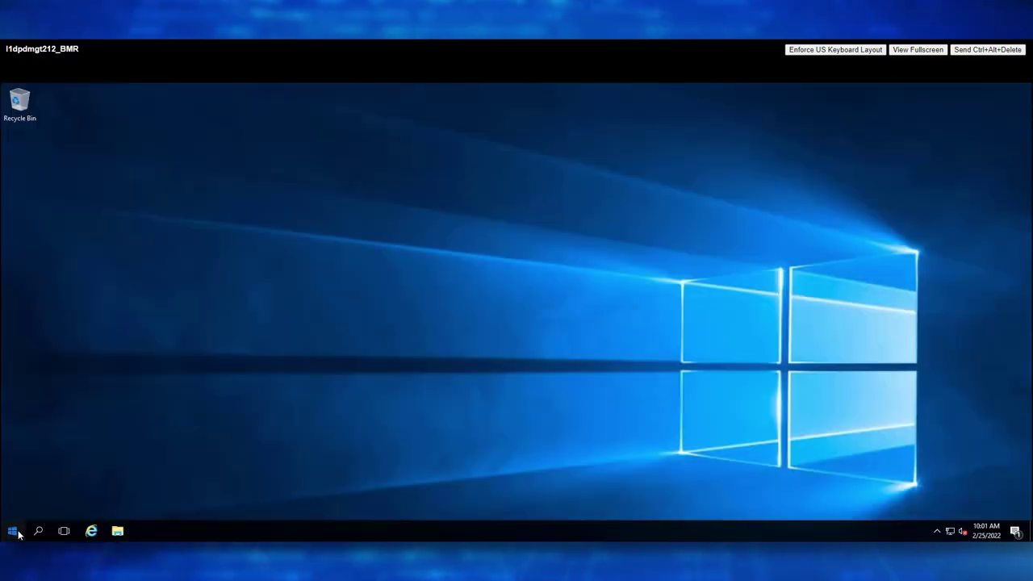
Confirm in Server Manager's Local Server view that the computer name is l1dpdmgt212.
{"action": "left_click", "coordinate": [14, 531]}
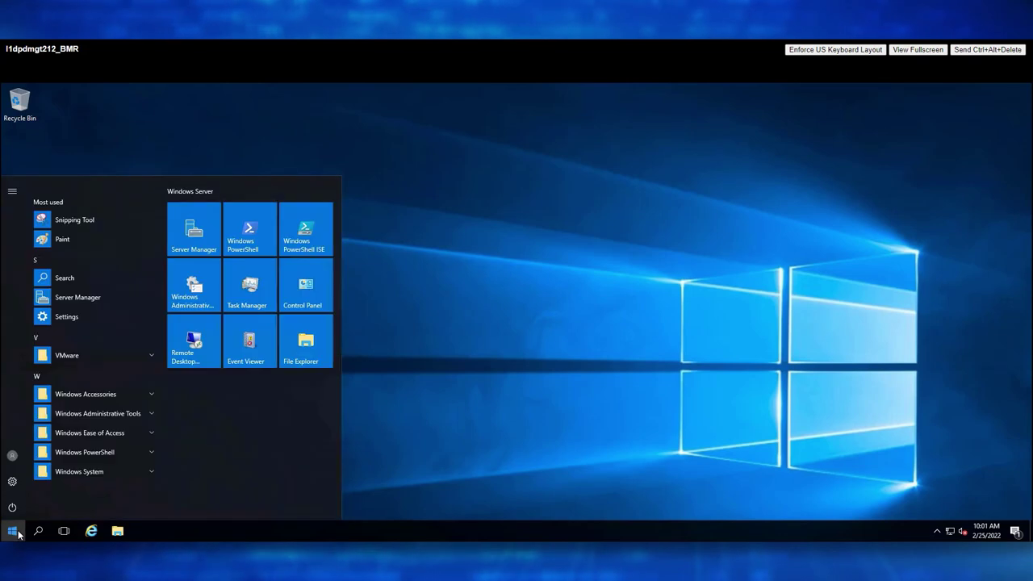
{"action": "left_click", "coordinate": [198, 239]}
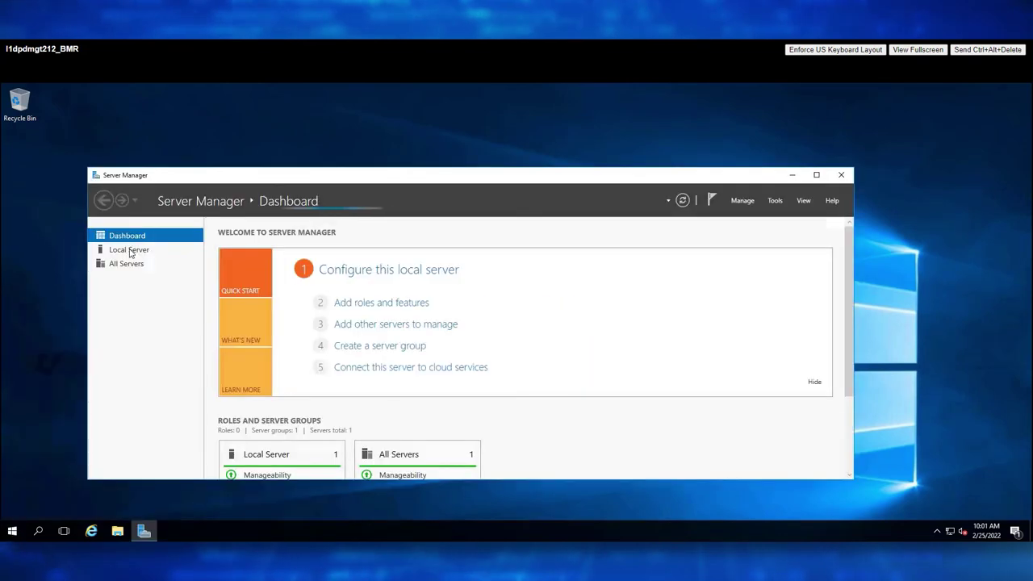
{"action": "left_click", "coordinate": [130, 250]}
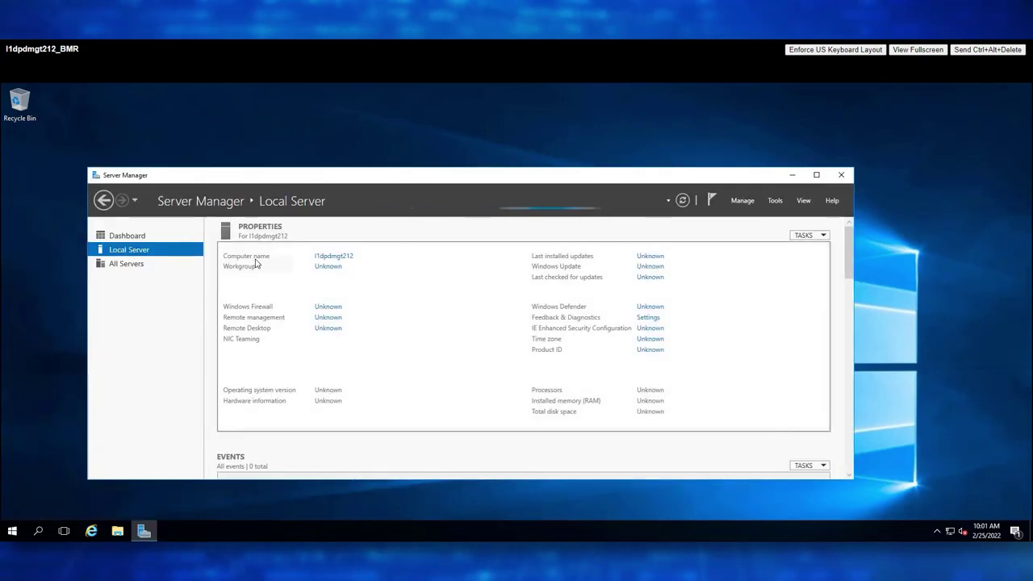